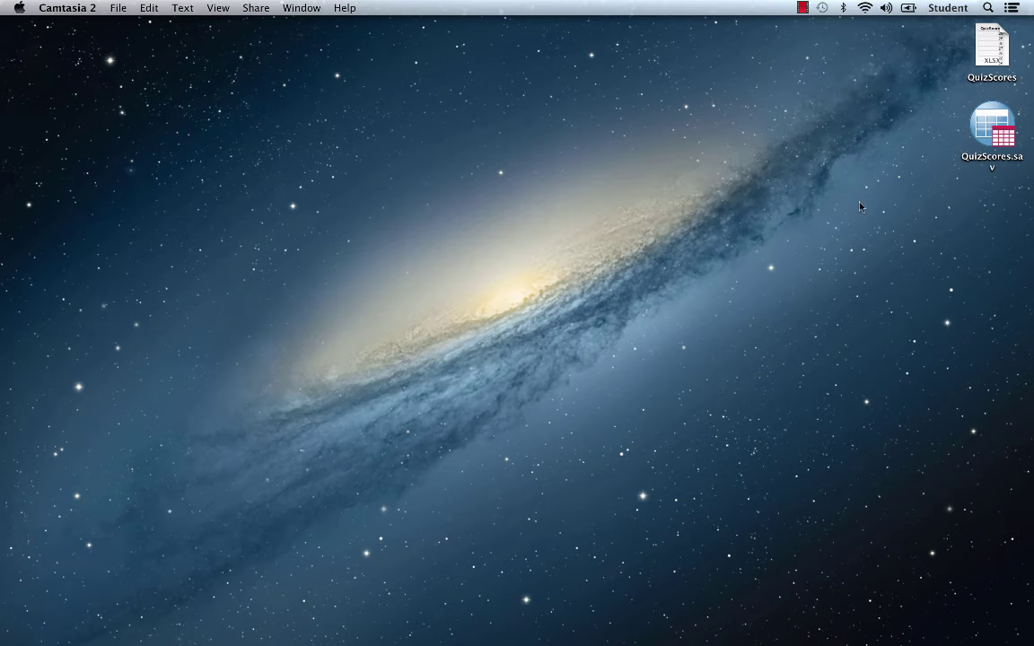
# Open QuizScores.sav from the desktop and select the QuizScores variable in Variable View.
pyautogui.click(996, 130)
pyautogui.doubleClick(996, 130)
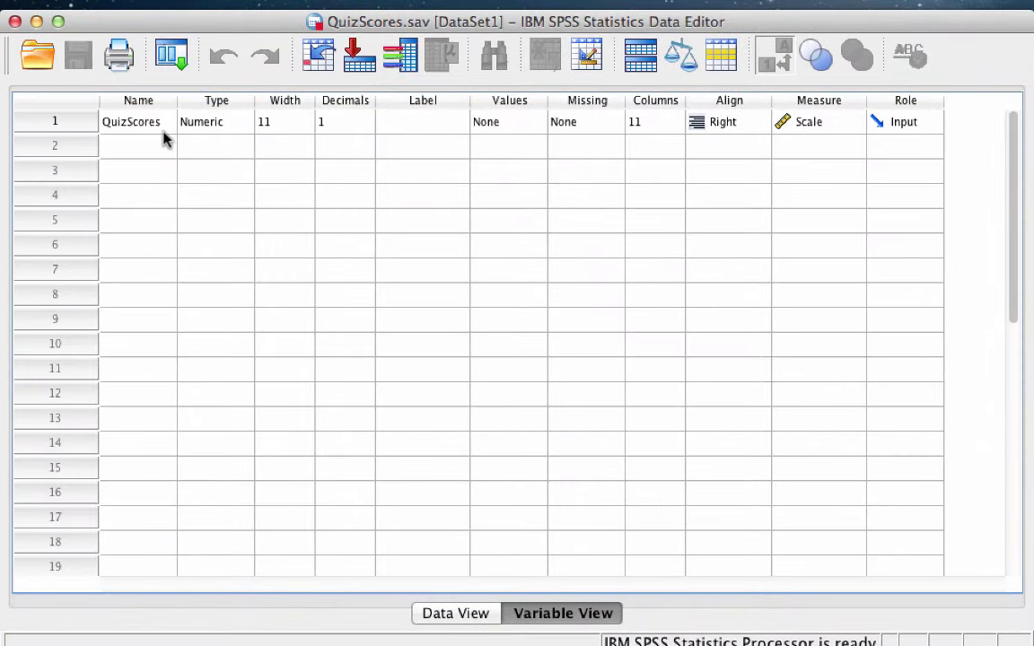
pyautogui.click(145, 132)
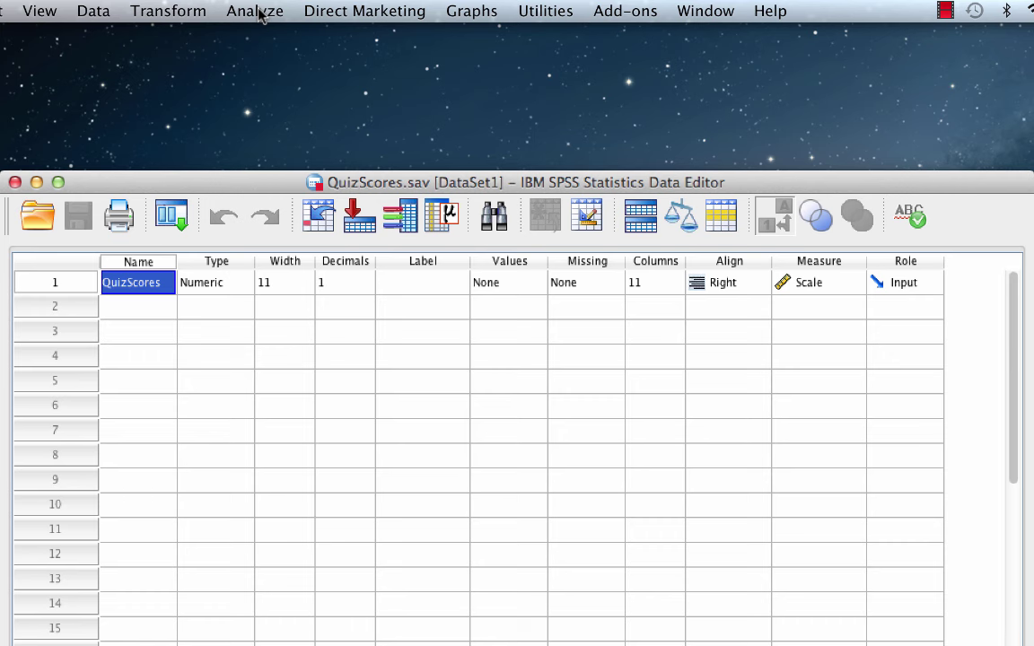
# Start a Frequencies analysis with QuizScores in the Variable(s) list.
pyautogui.click(255, 12)
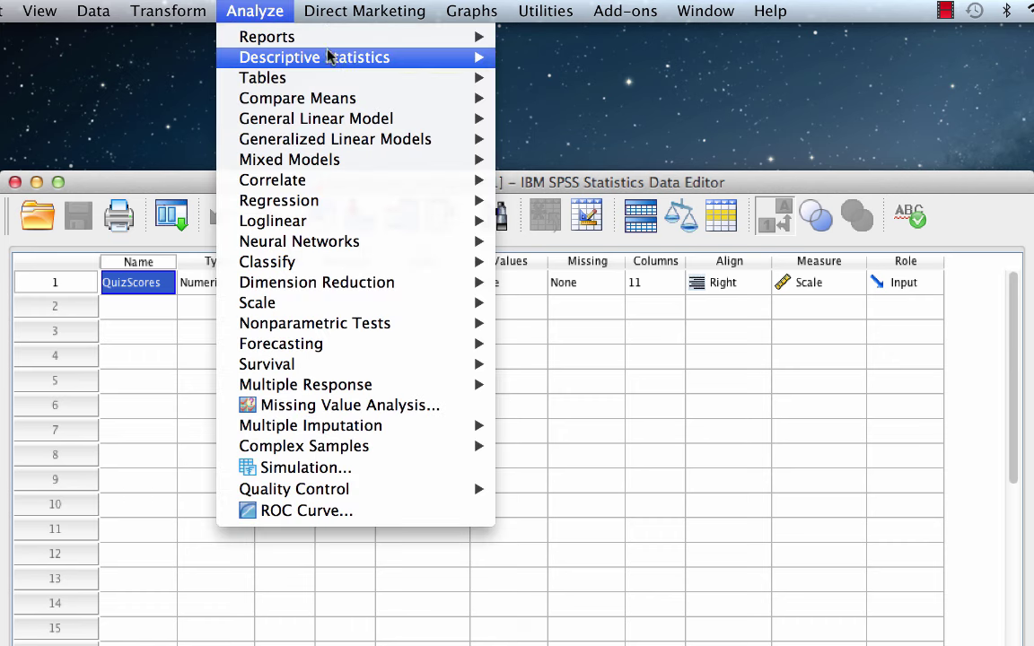
pyautogui.moveTo(346, 63)
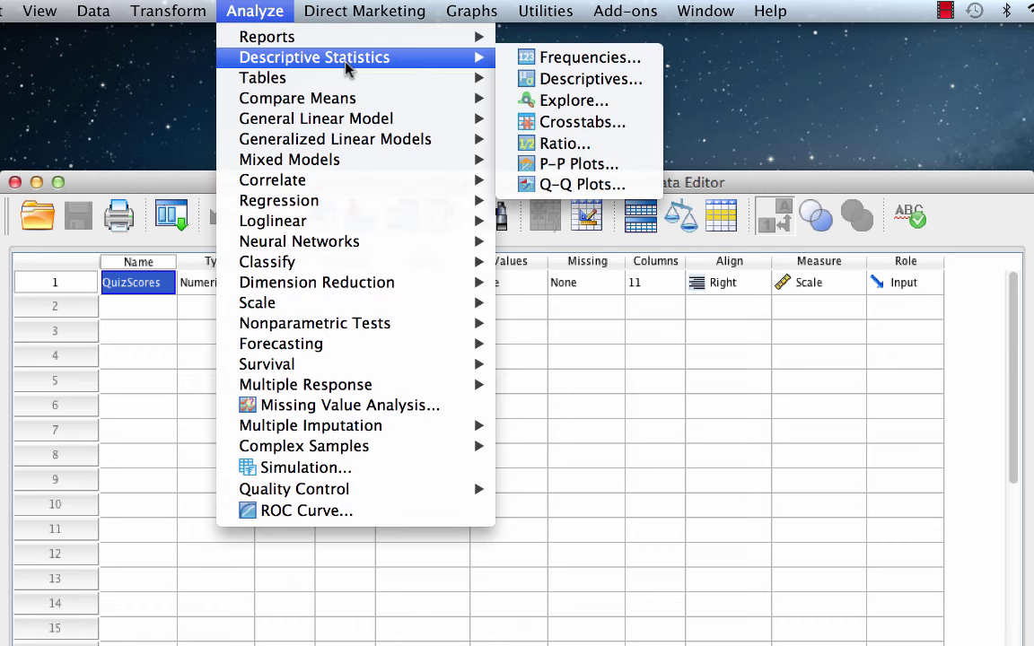
pyautogui.click(538, 57)
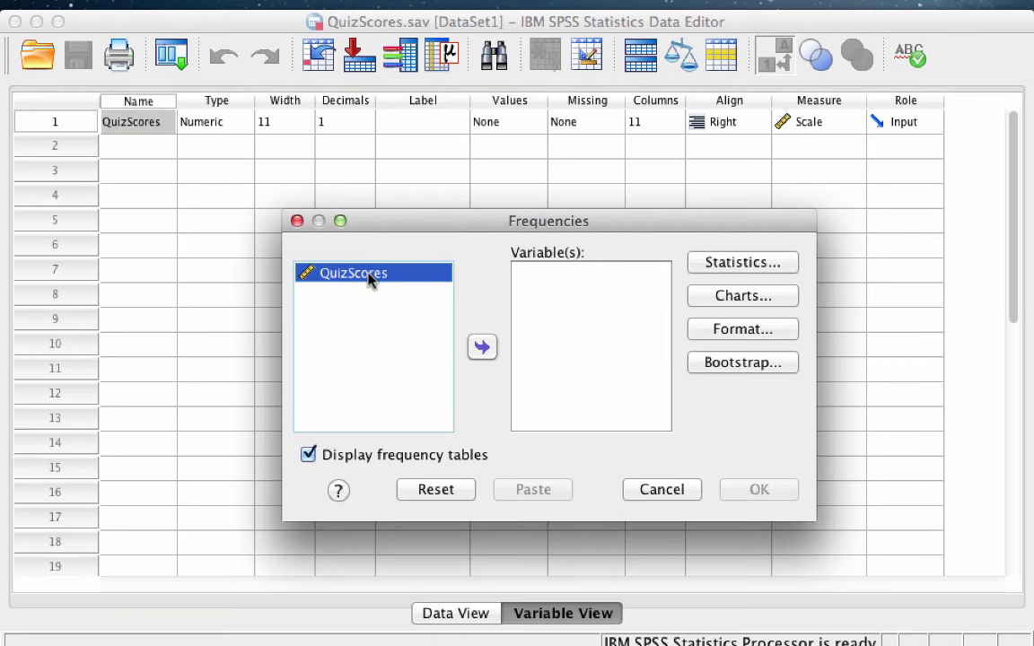
pyautogui.moveTo(370, 280); pyautogui.dragTo(384, 288)
pyautogui.click(480, 348)
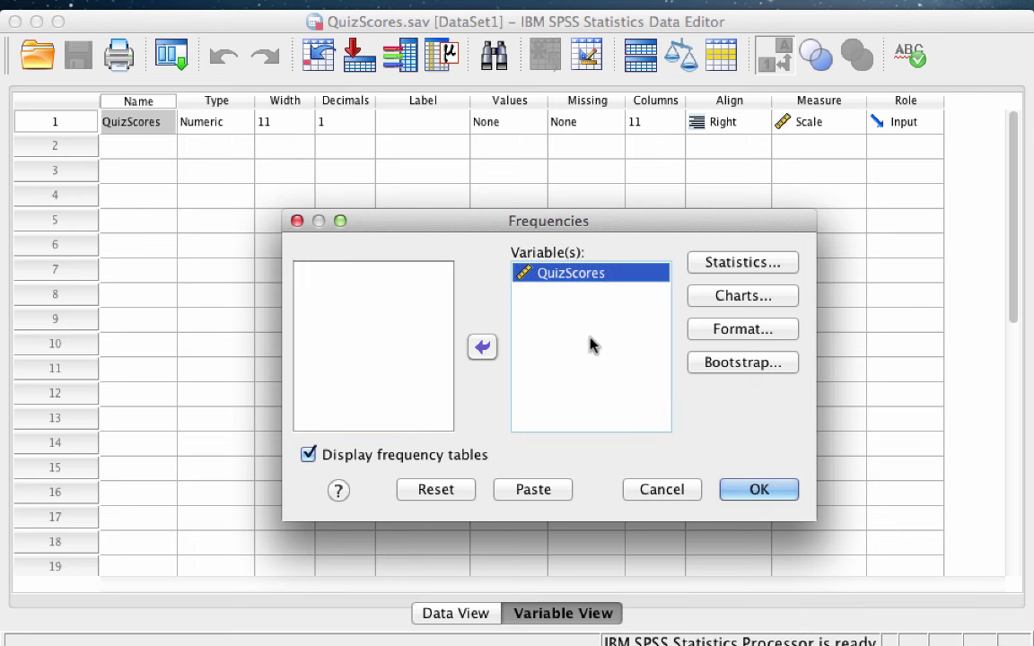
# Request quartiles, mean, median, mode, std. deviation, minimum and maximum as statistics.
pyautogui.click(710, 267)
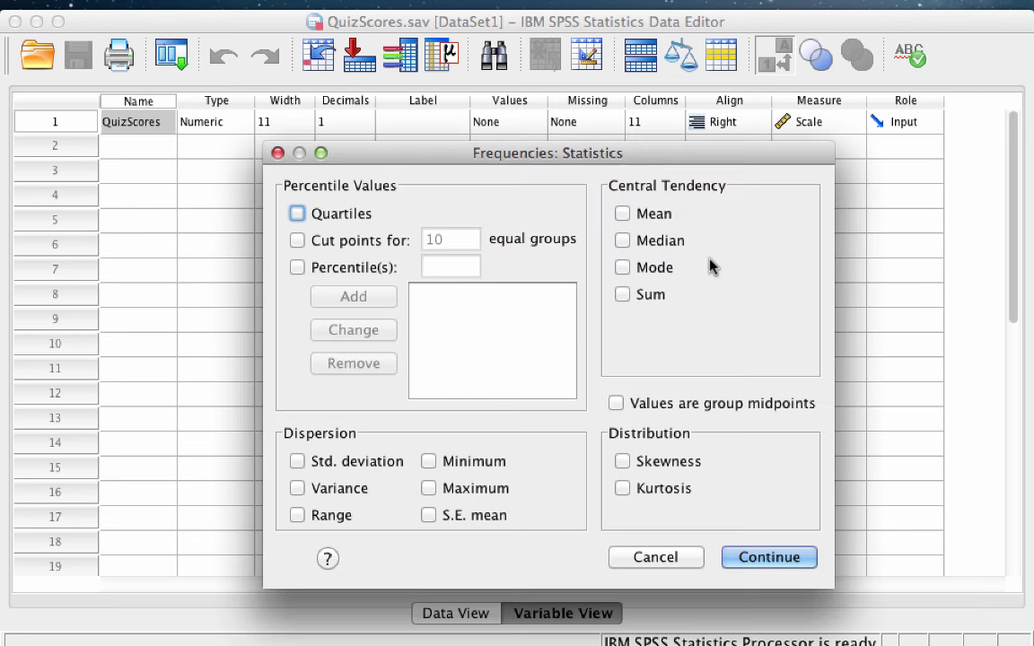
pyautogui.click(359, 214)
pyautogui.click(650, 215)
pyautogui.click(652, 240)
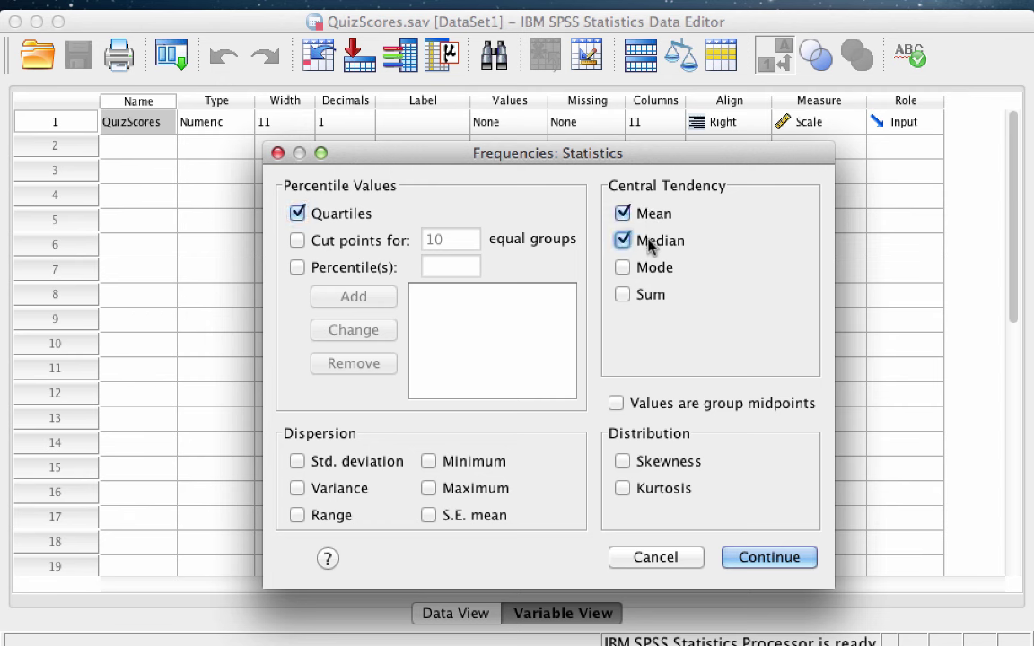
pyautogui.click(644, 269)
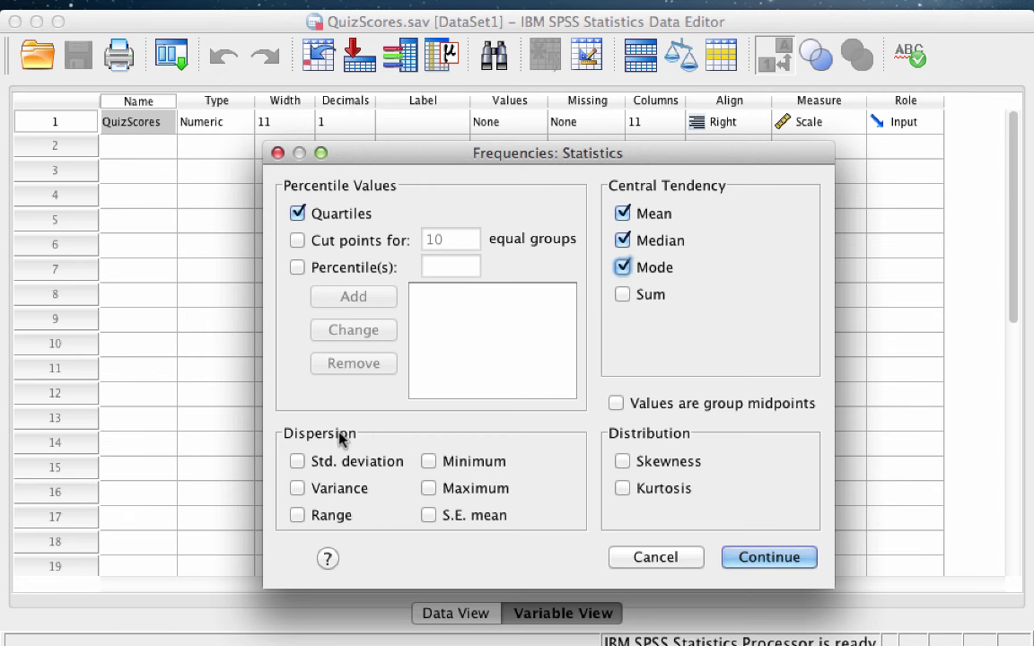
pyautogui.click(297, 462)
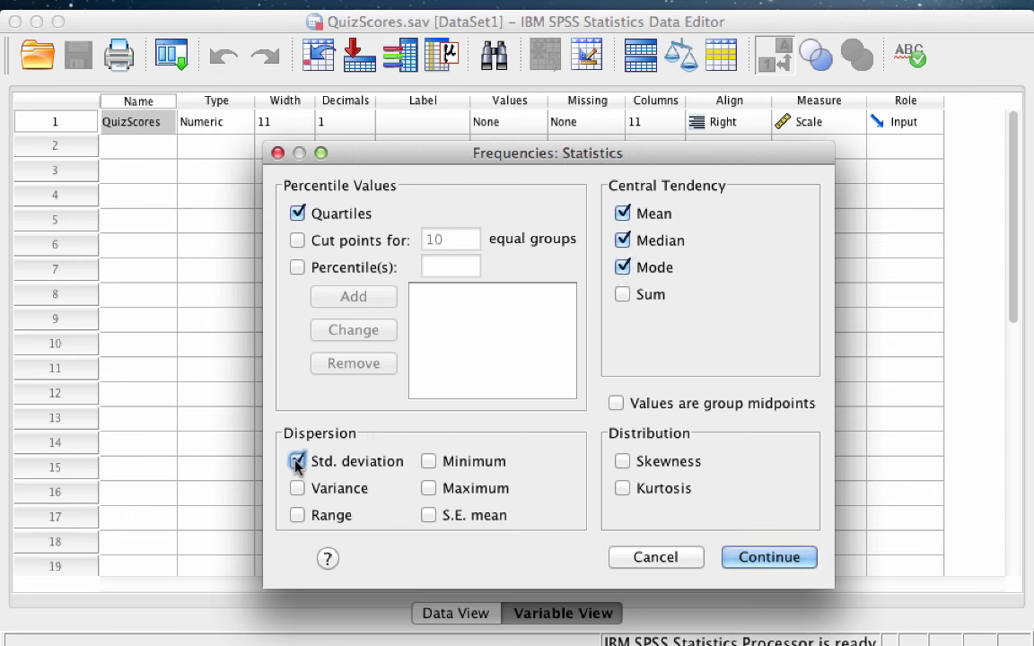
pyautogui.click(429, 462)
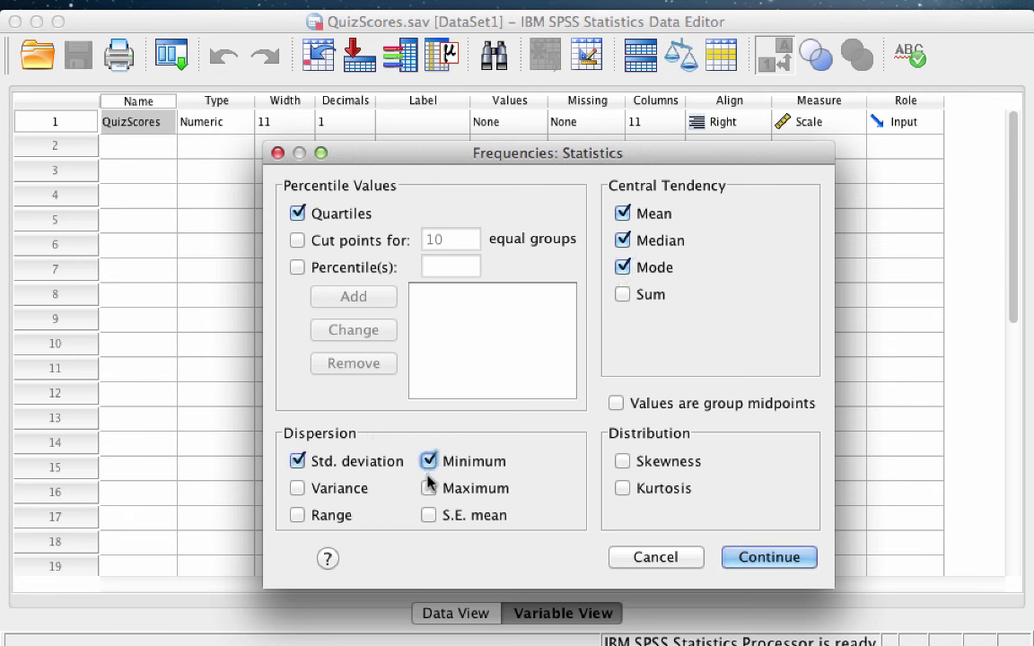
pyautogui.click(429, 488)
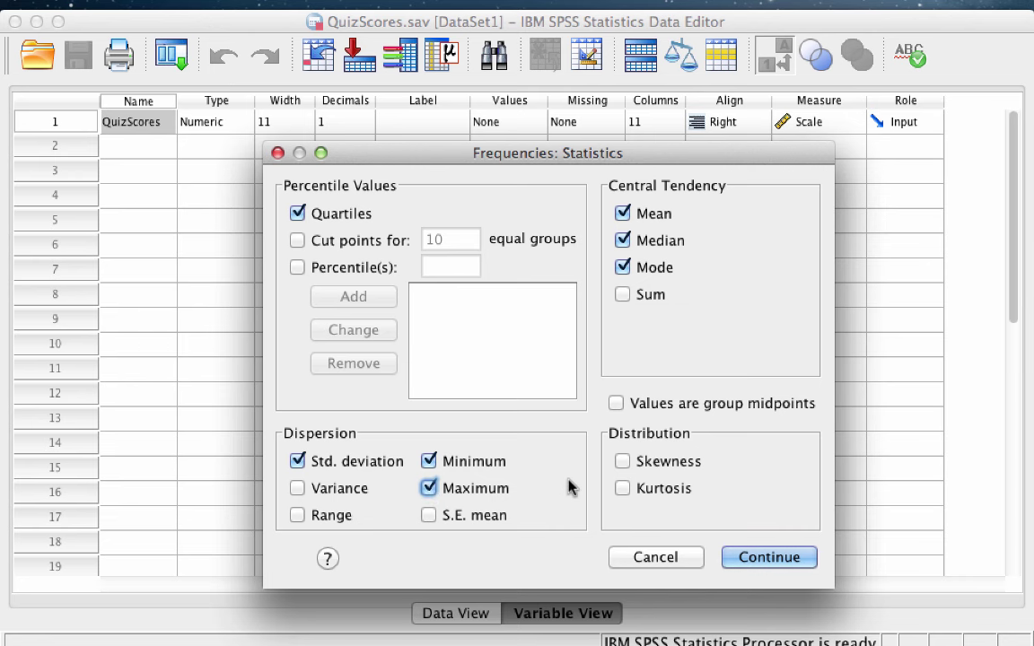
pyautogui.click(769, 558)
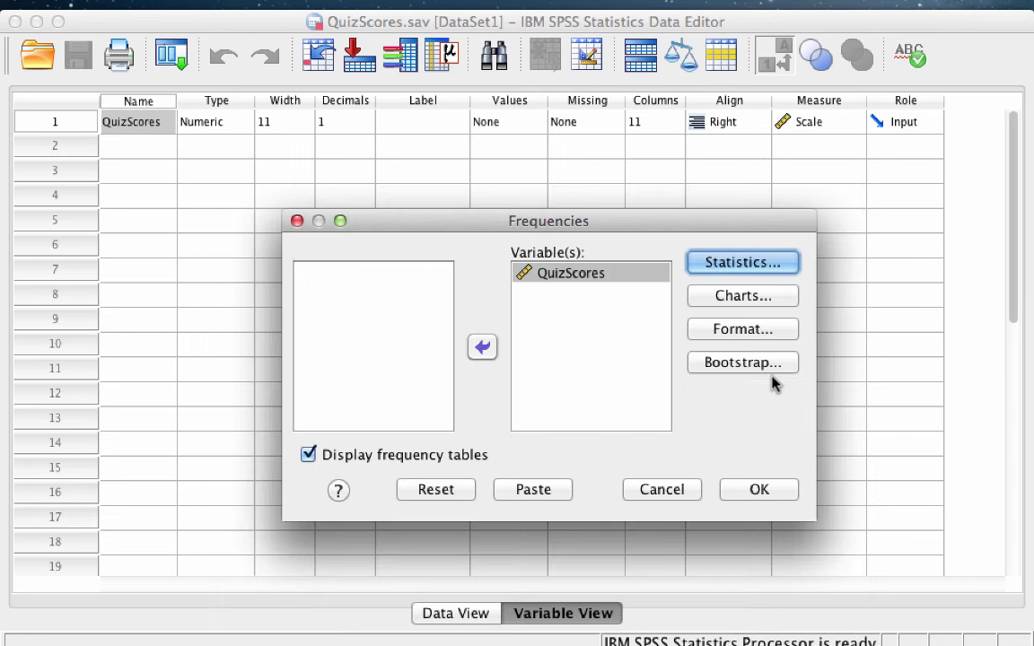
# Choose a histogram with normal curve in Charts and run the QuizScores Frequencies analysis.
pyautogui.click(754, 299)
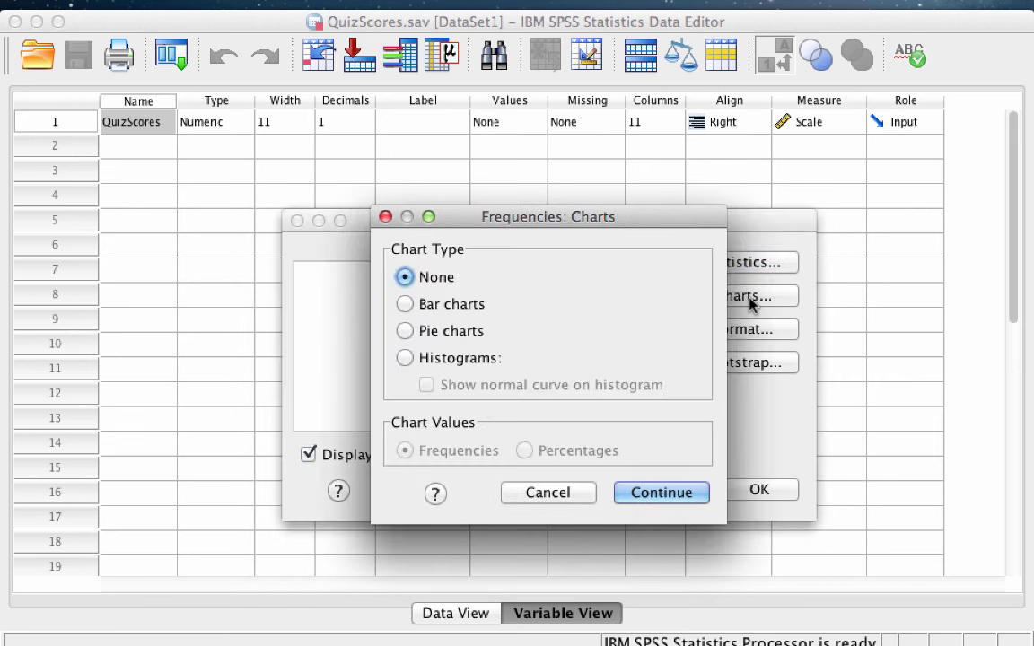
pyautogui.click(491, 363)
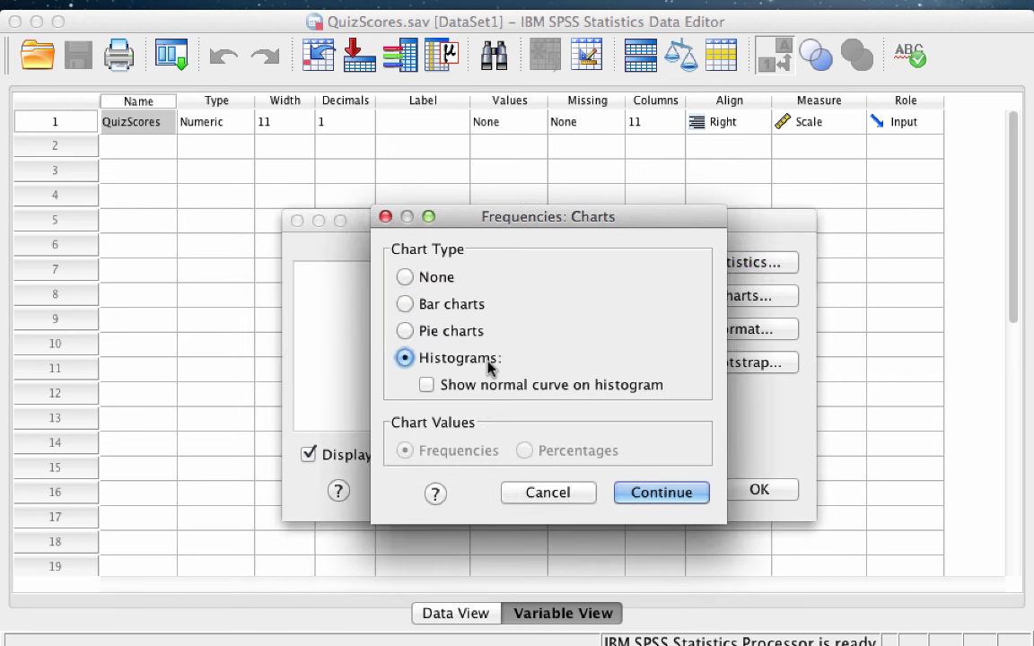
pyautogui.click(426, 384)
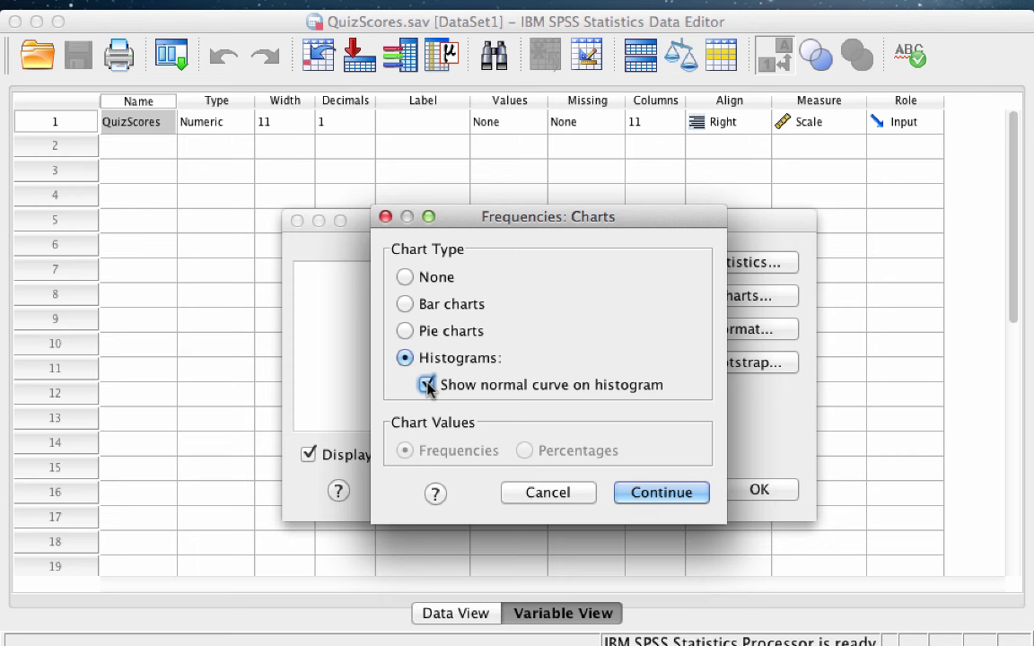
pyautogui.click(674, 492)
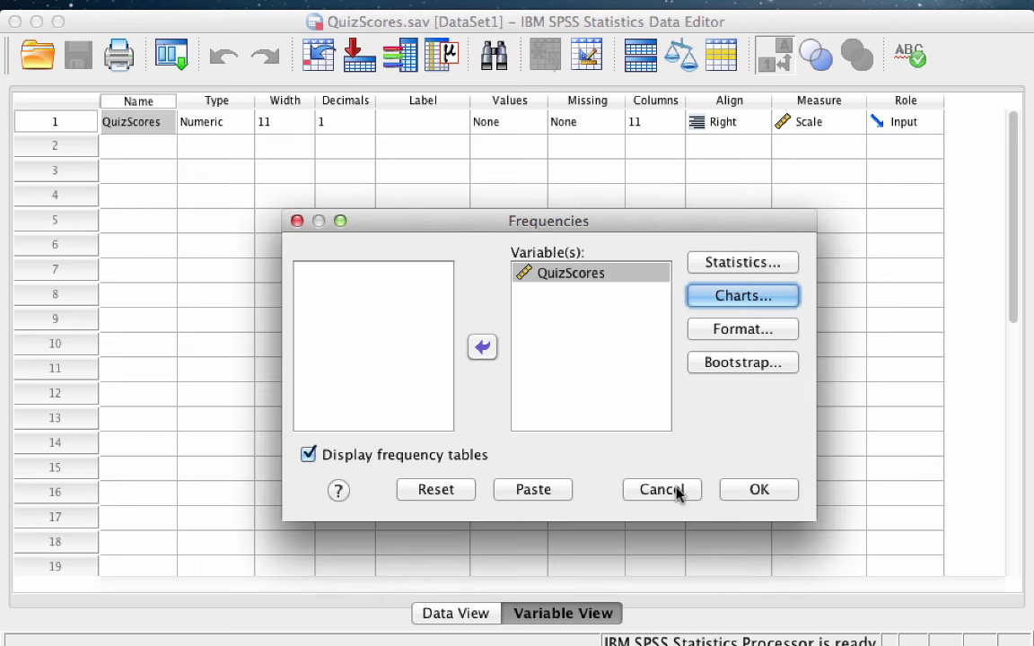
pyautogui.click(758, 488)
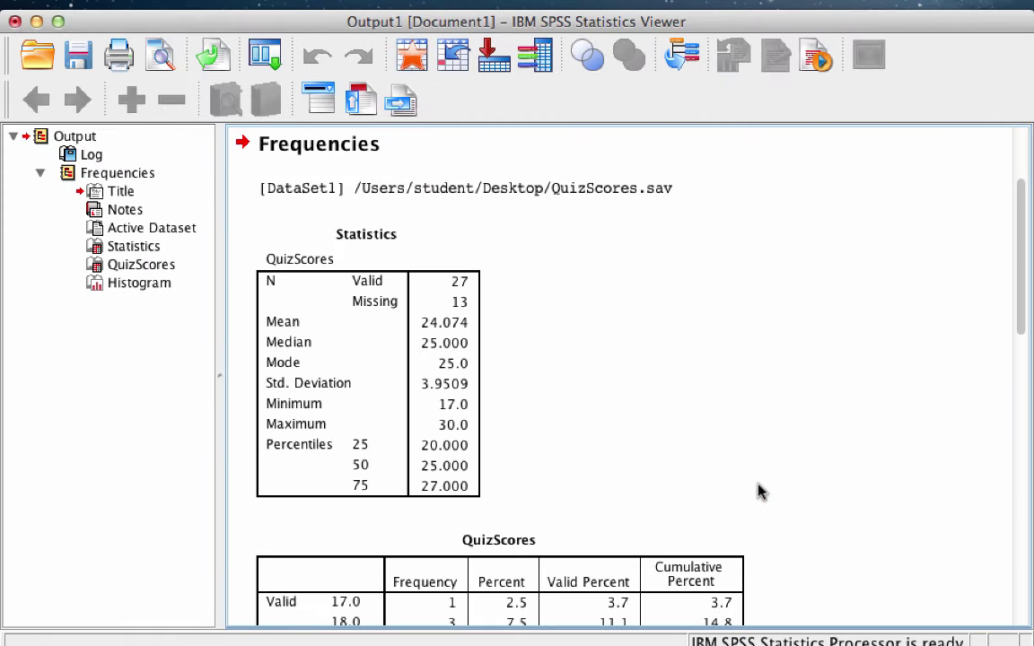
pyautogui.scroll(-5, 758, 492)
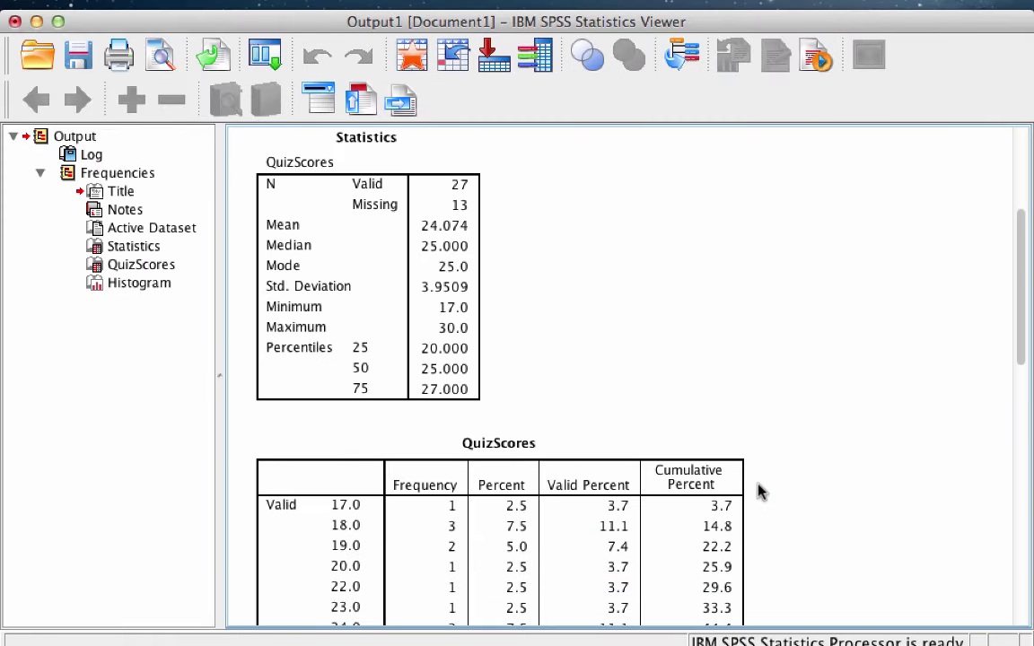
pyautogui.scroll(-3, 758, 491)
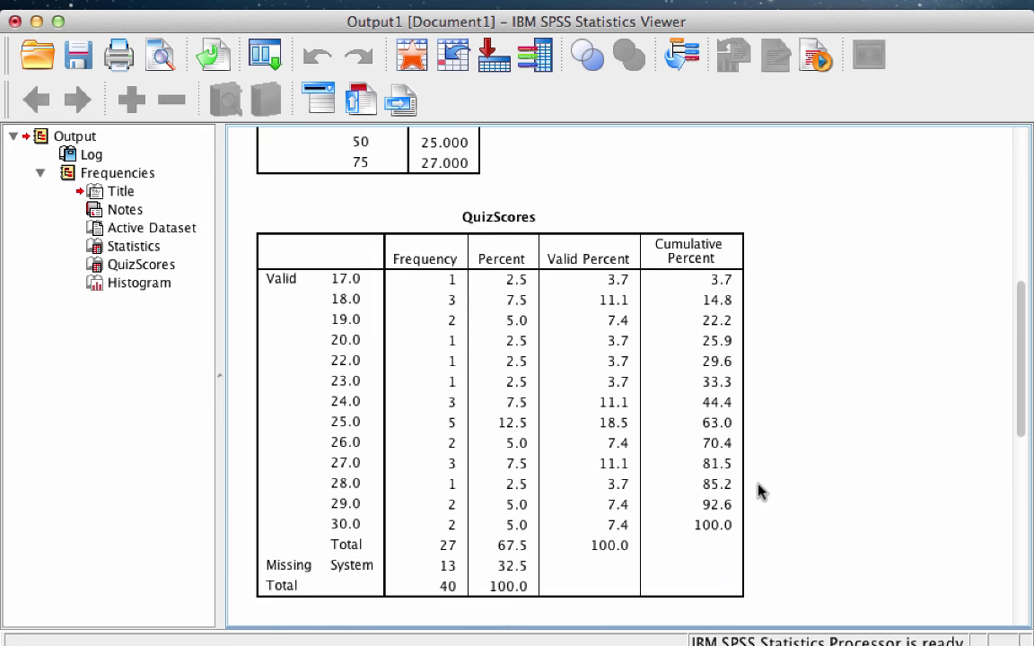
pyautogui.scroll(-10, 758, 492)
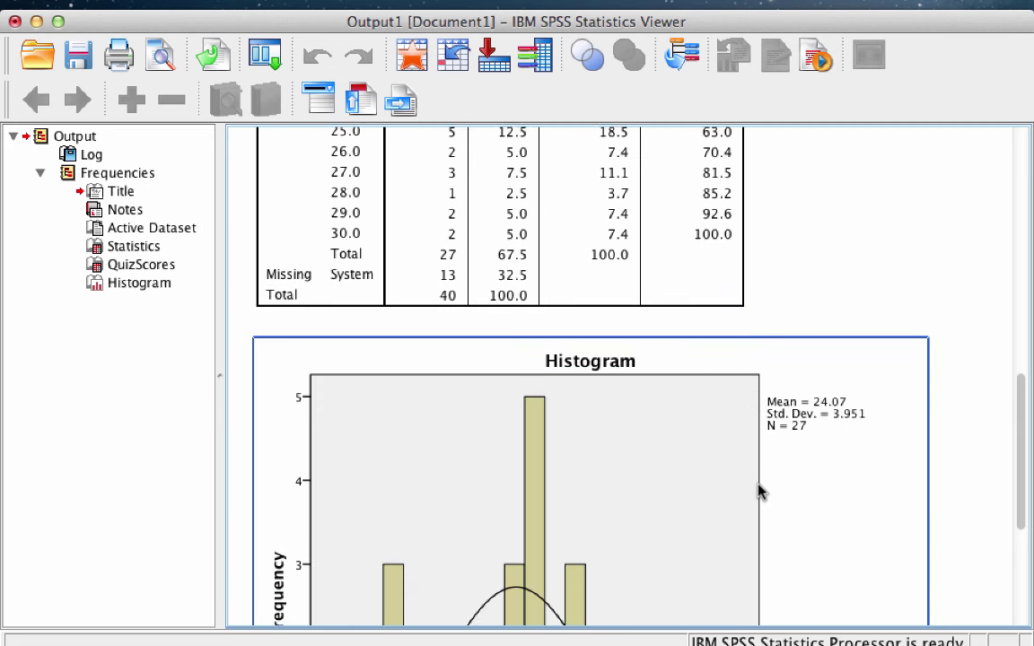
pyautogui.scroll(9, 758, 492)
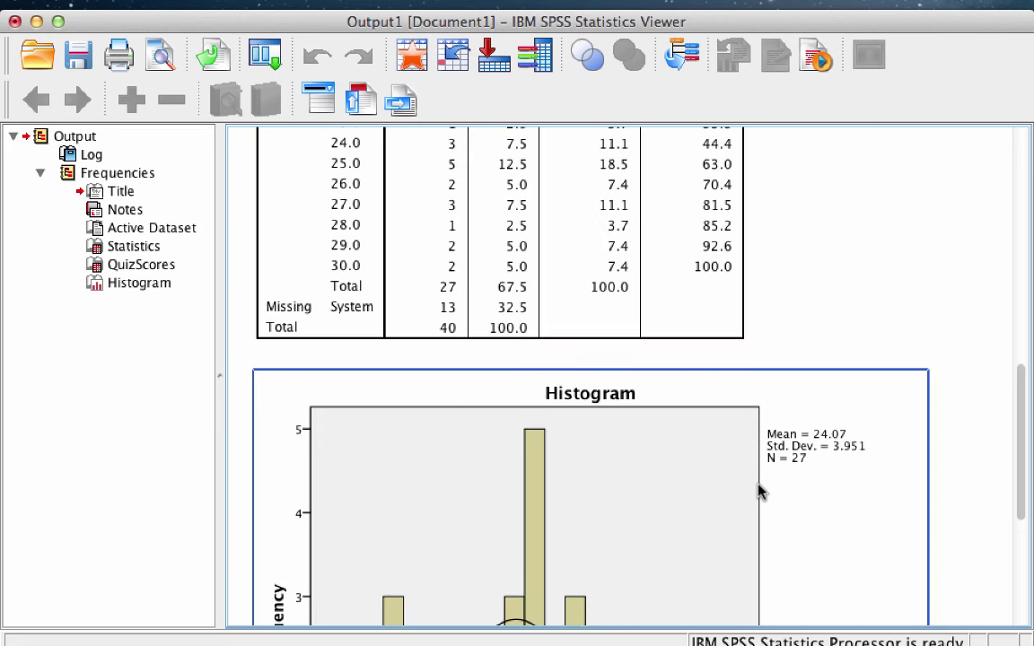
pyautogui.scroll(-11, 758, 492)
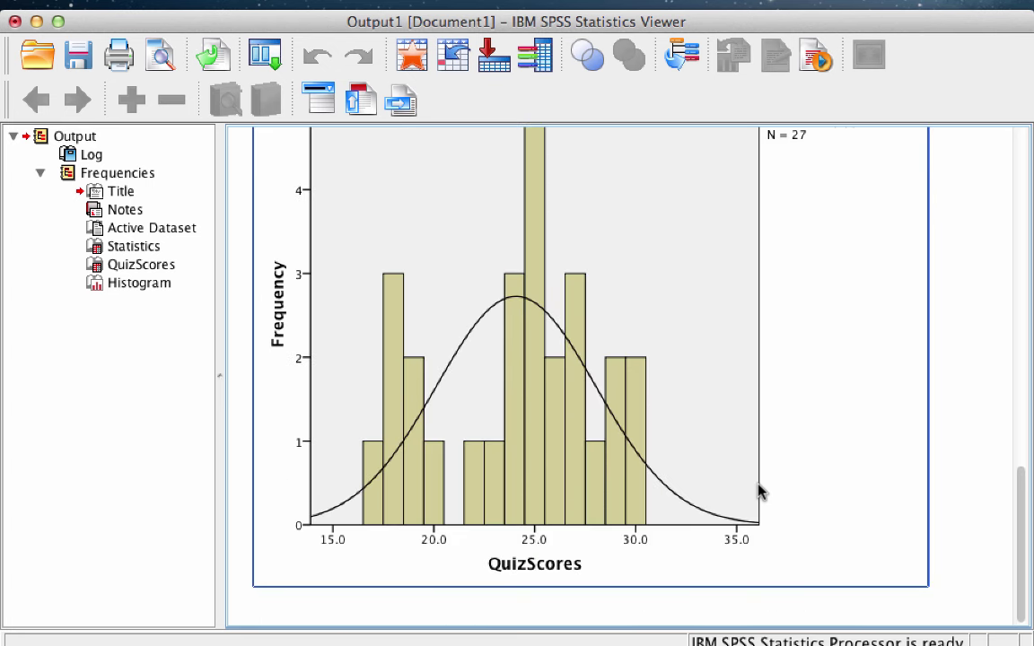
pyautogui.scroll(16, 758, 491)
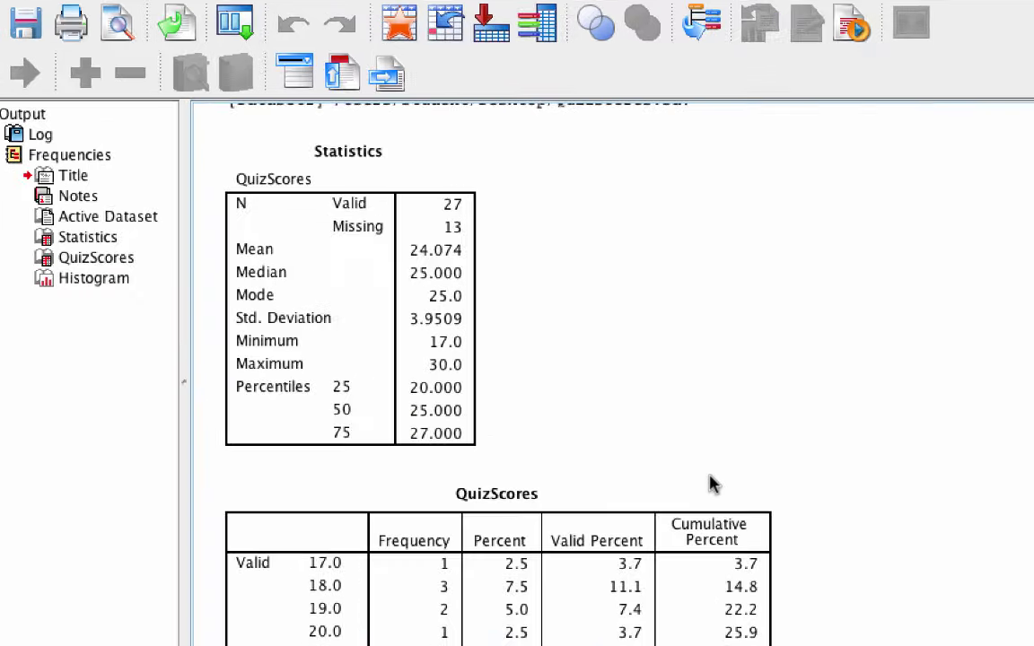
pyautogui.click(449, 329)
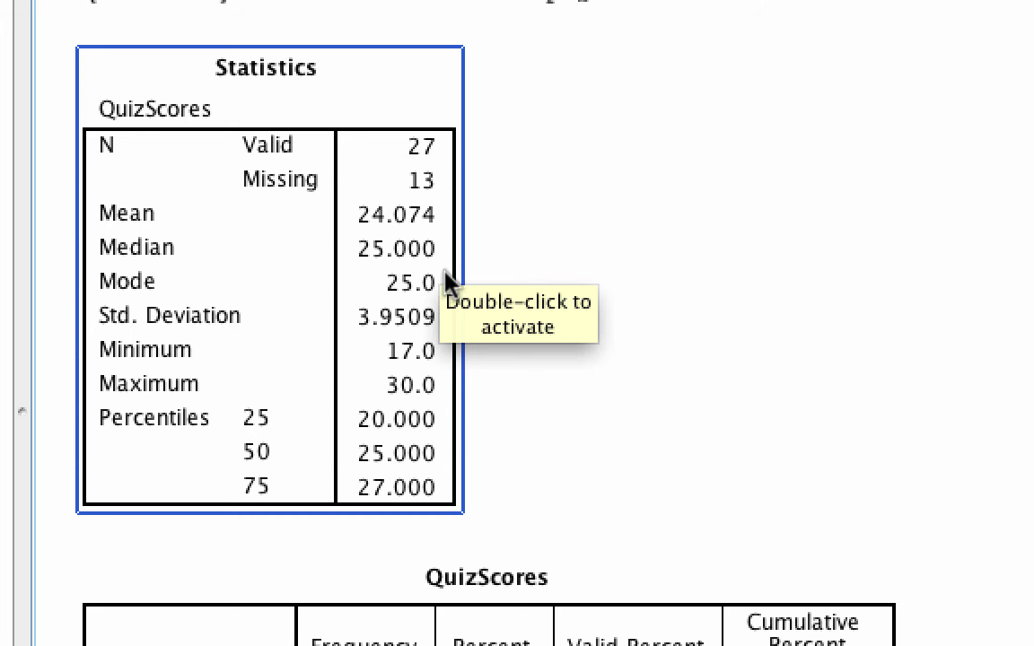
pyautogui.click(492, 288)
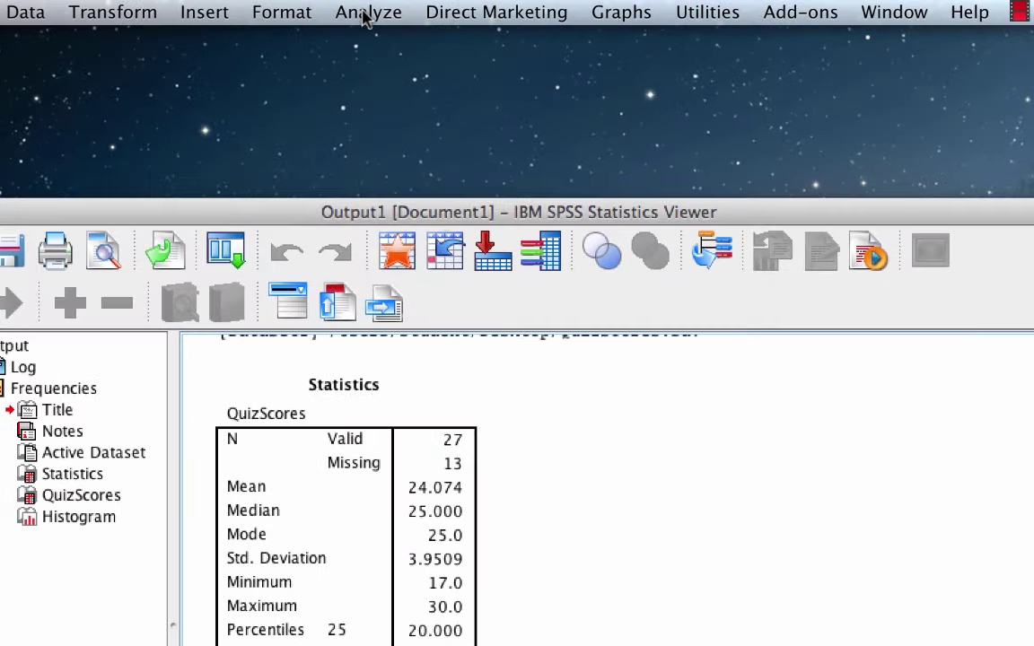
# Open a new Frequencies analysis from Analyze > Descriptive Statistics.
pyautogui.click(366, 14)
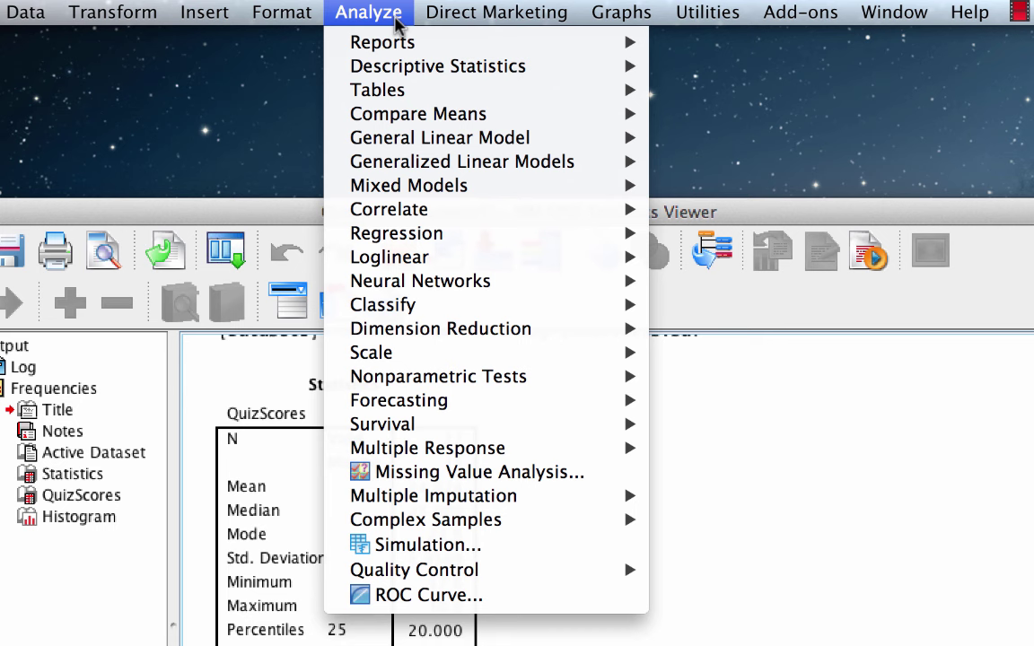
pyautogui.moveTo(461, 79)
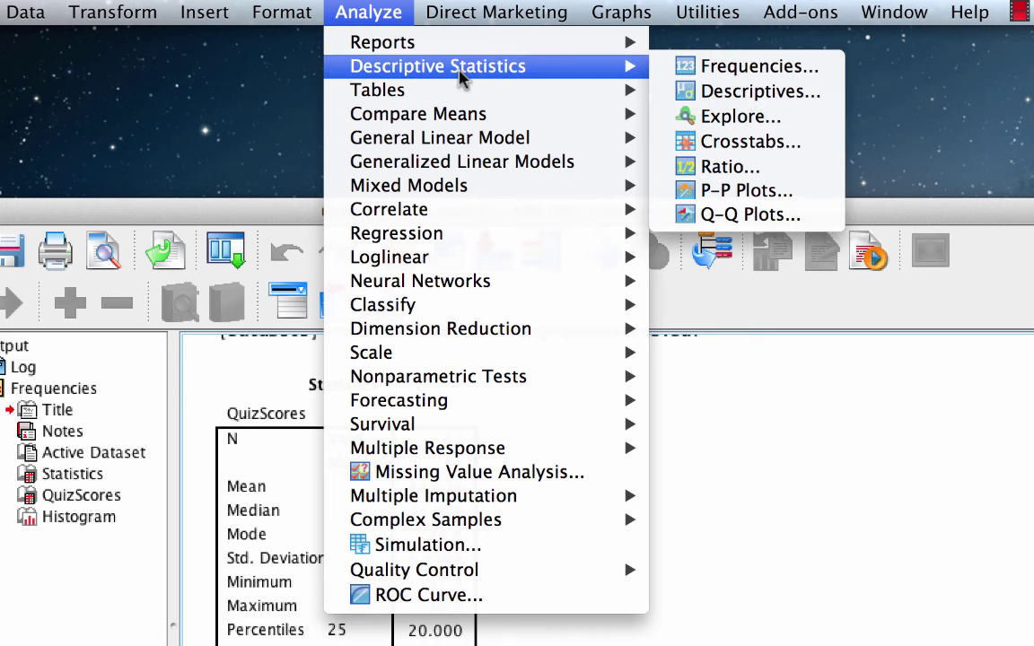
pyautogui.click(700, 67)
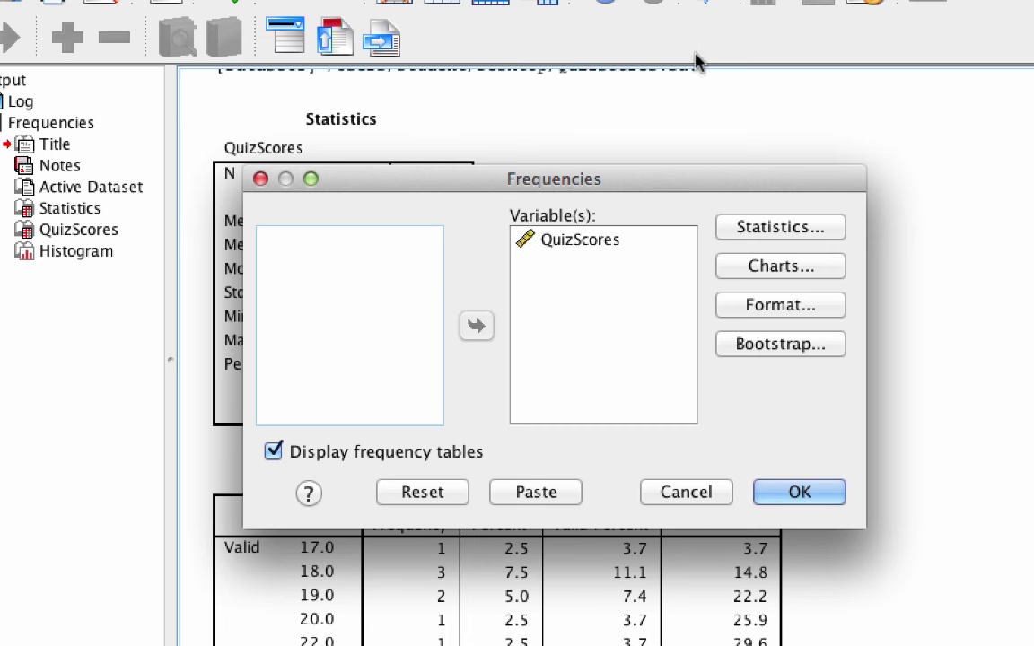
# Leave the Statistics and Charts settings unchanged and turn off Display frequency tables.
pyautogui.click(785, 227)
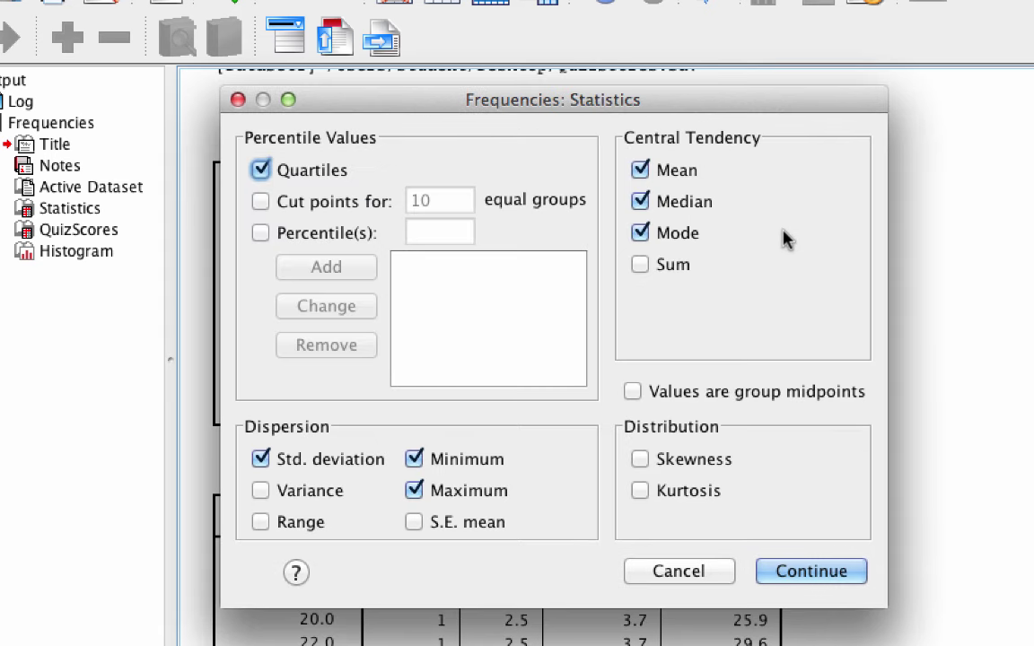
pyautogui.click(673, 571)
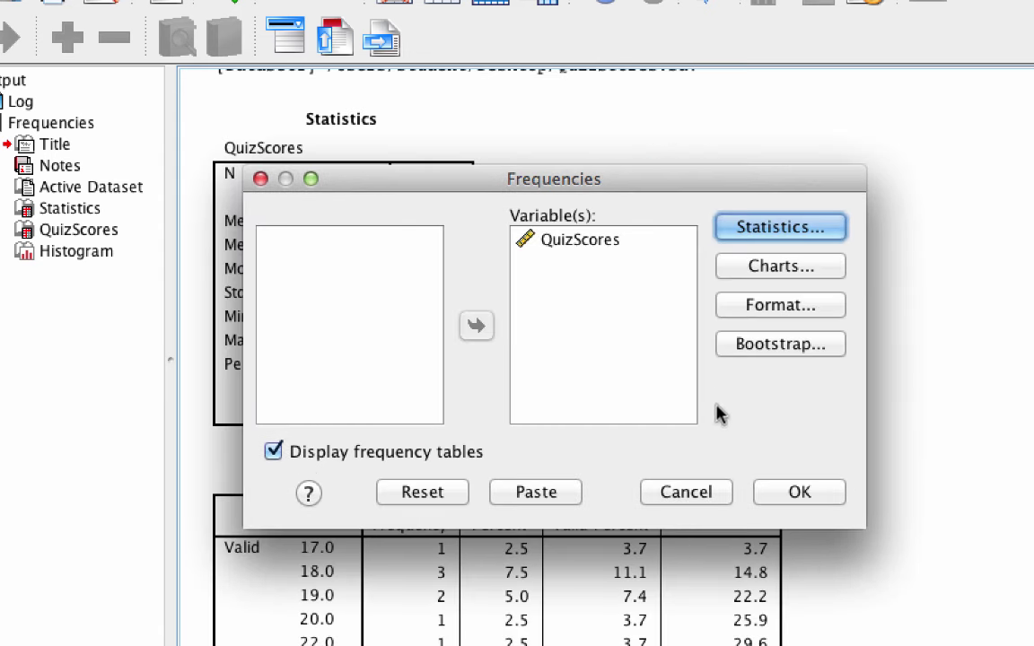
pyautogui.click(770, 267)
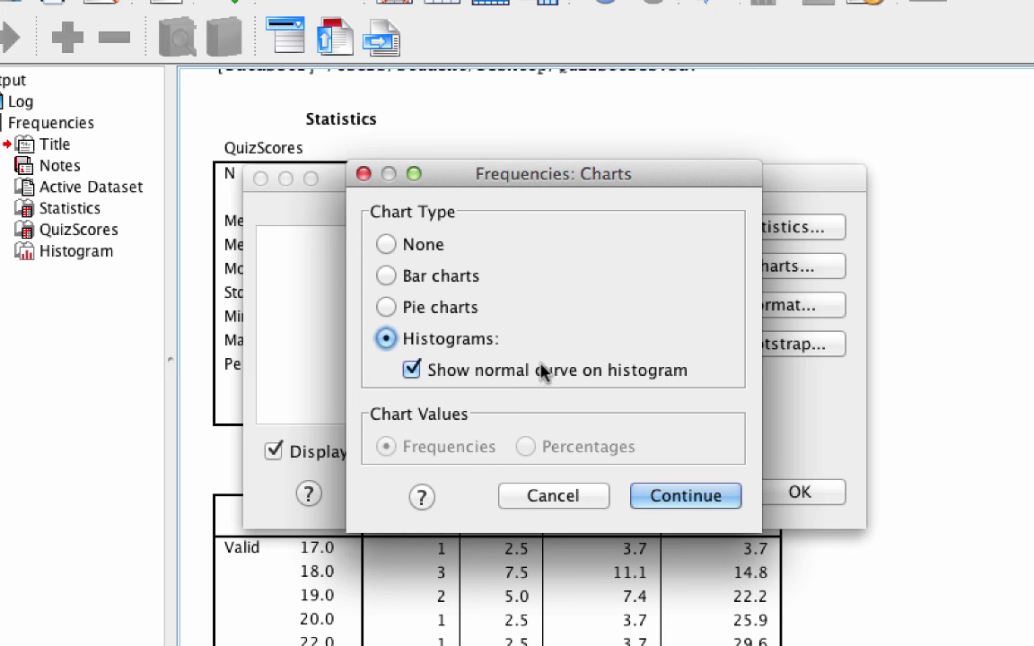
pyautogui.click(573, 493)
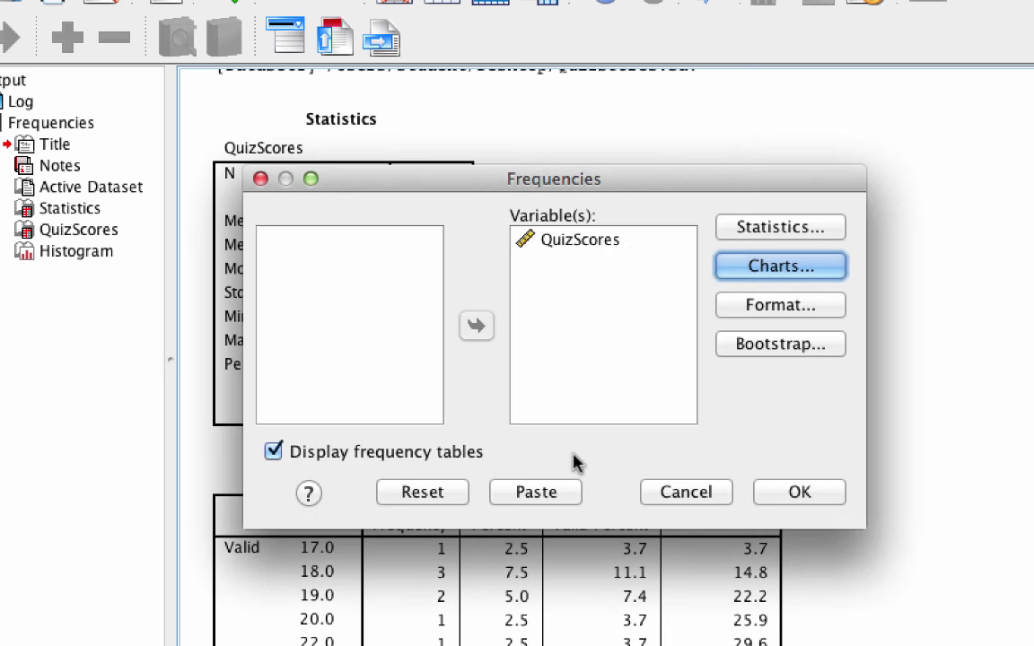
pyautogui.click(307, 457)
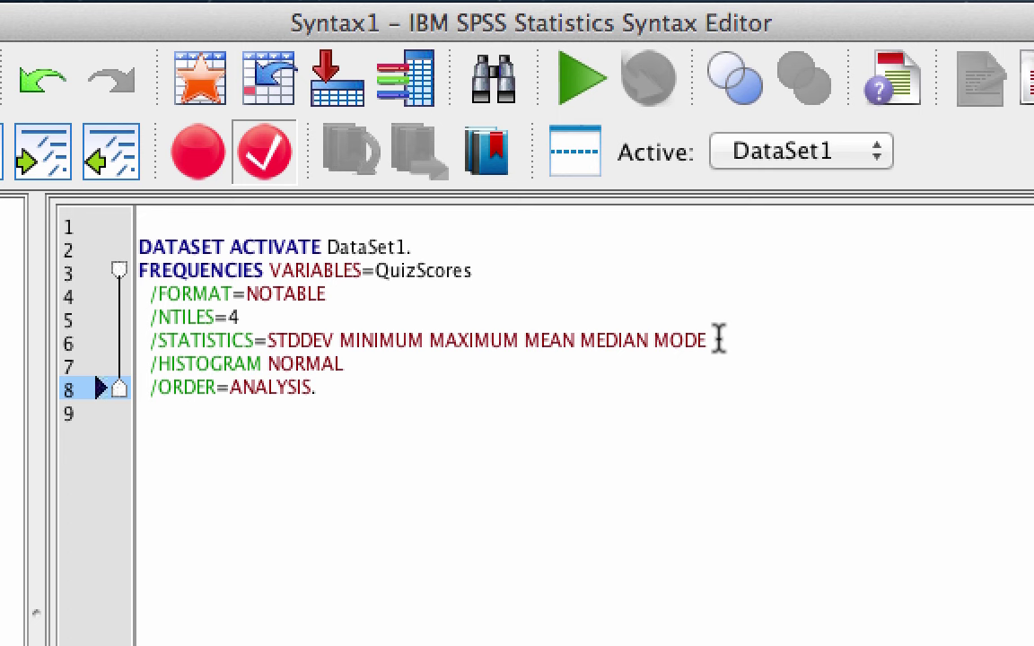
# Add SKEWNESS KURTOSIS after MODE on the /STATISTICS line and select the whole FREQUENCIES command.
pyautogui.click(719, 340)
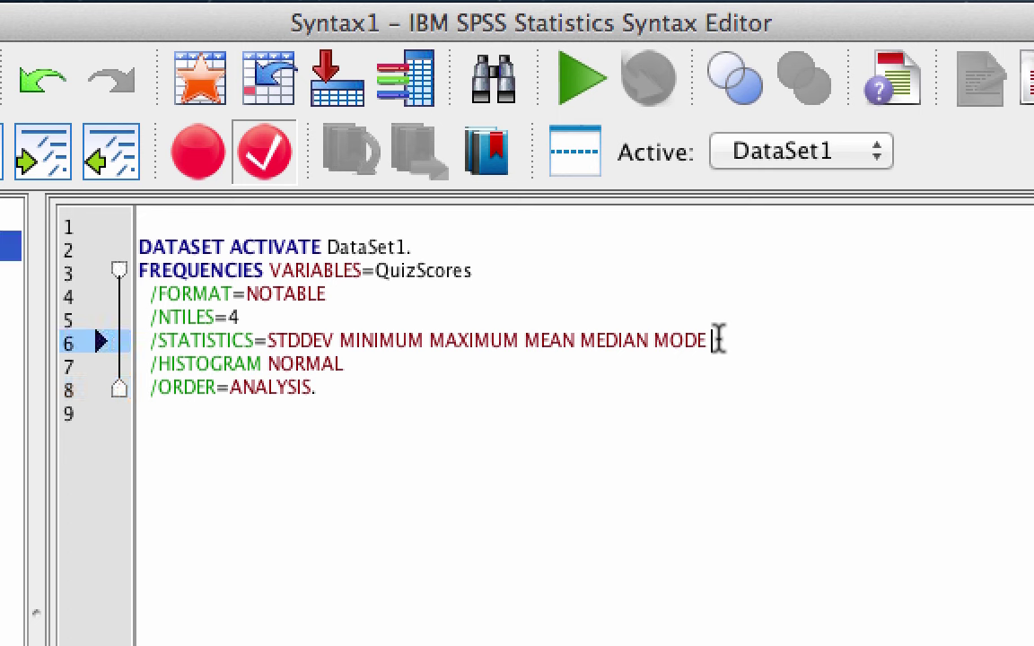
pyautogui.write('SKEW')
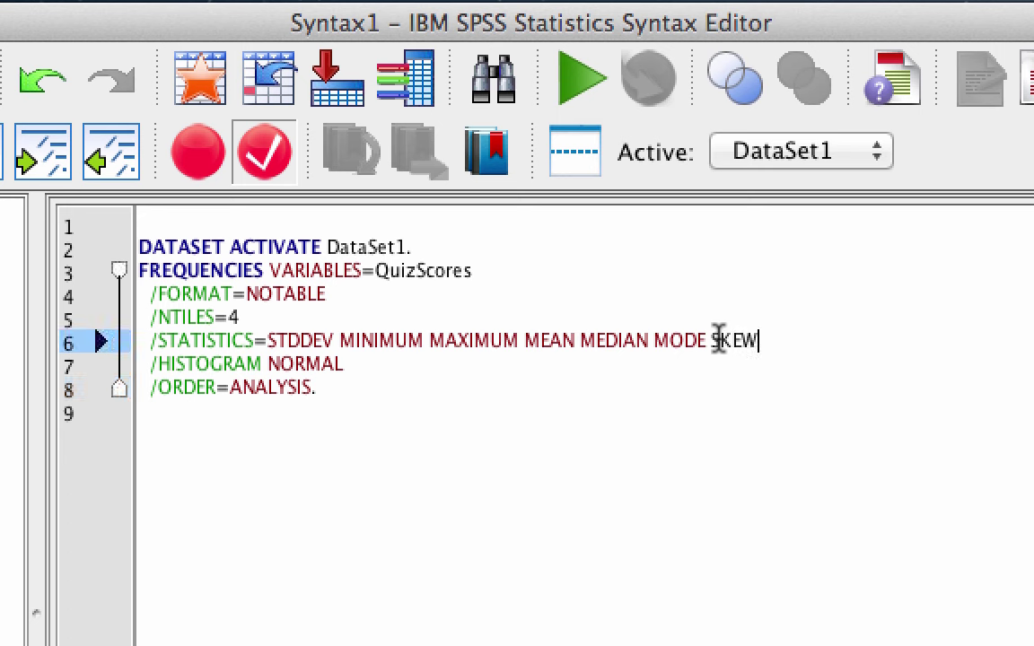
pyautogui.write('NESS KU')
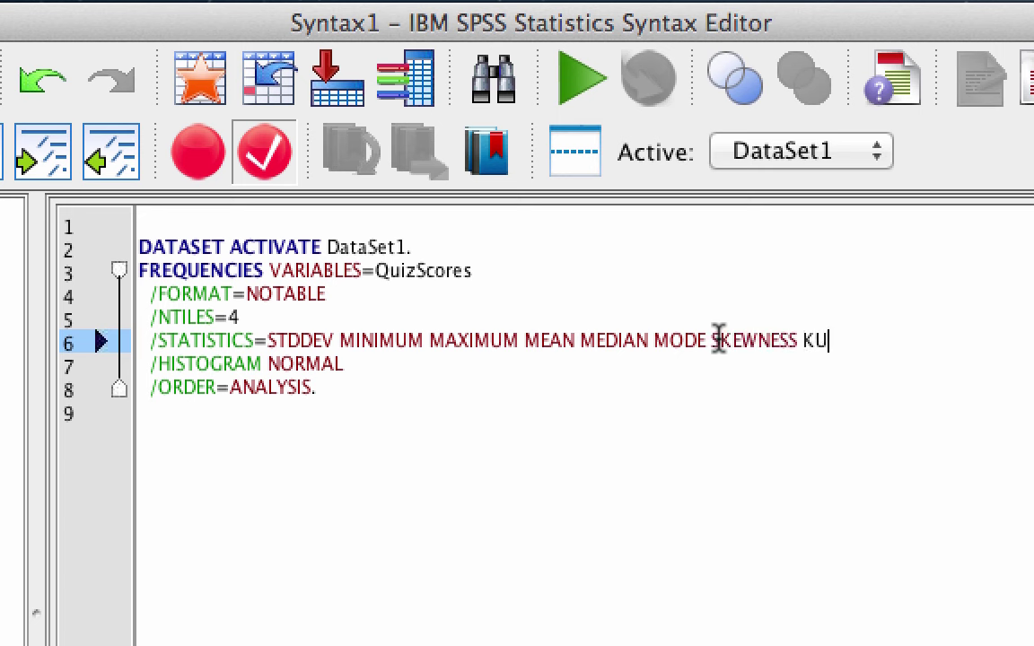
pyautogui.write('RTOSIS')
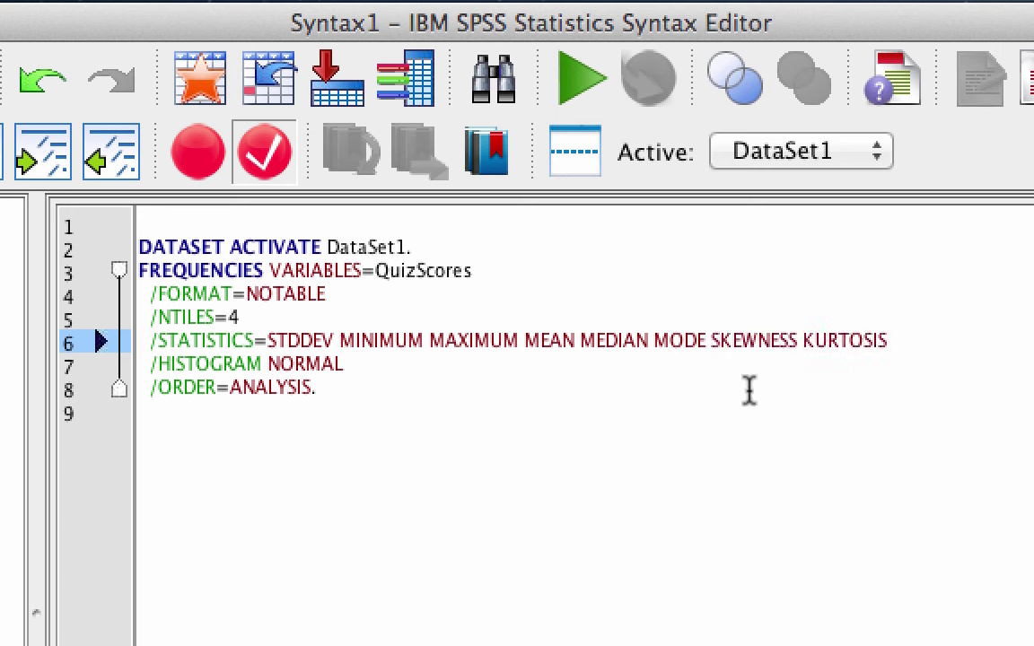
pyautogui.click(749, 388)
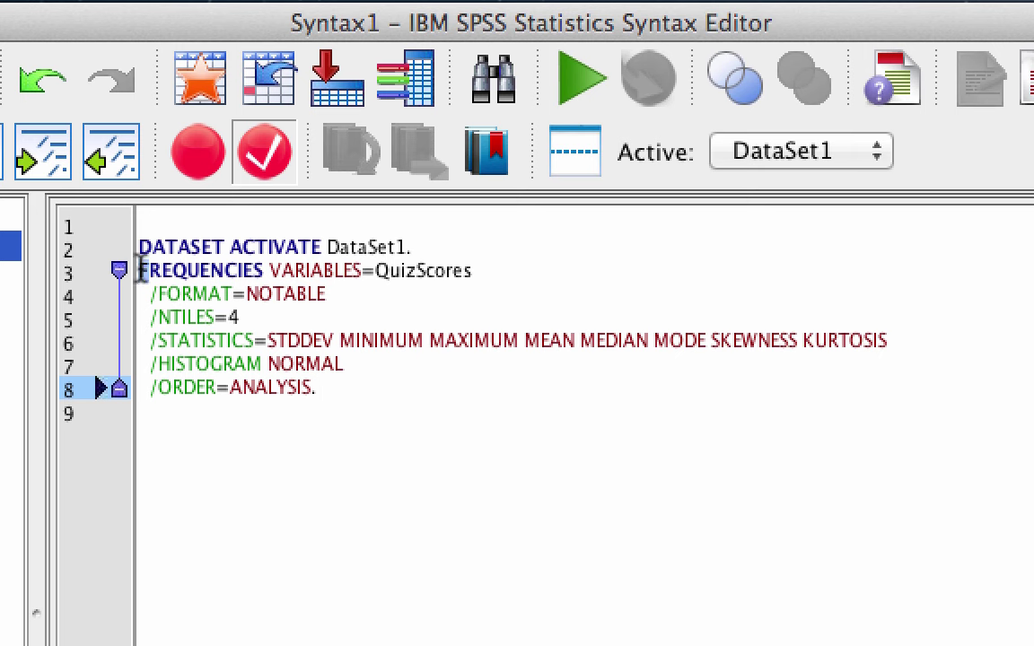
pyautogui.moveTo(138, 270); pyautogui.dragTo(361, 383)
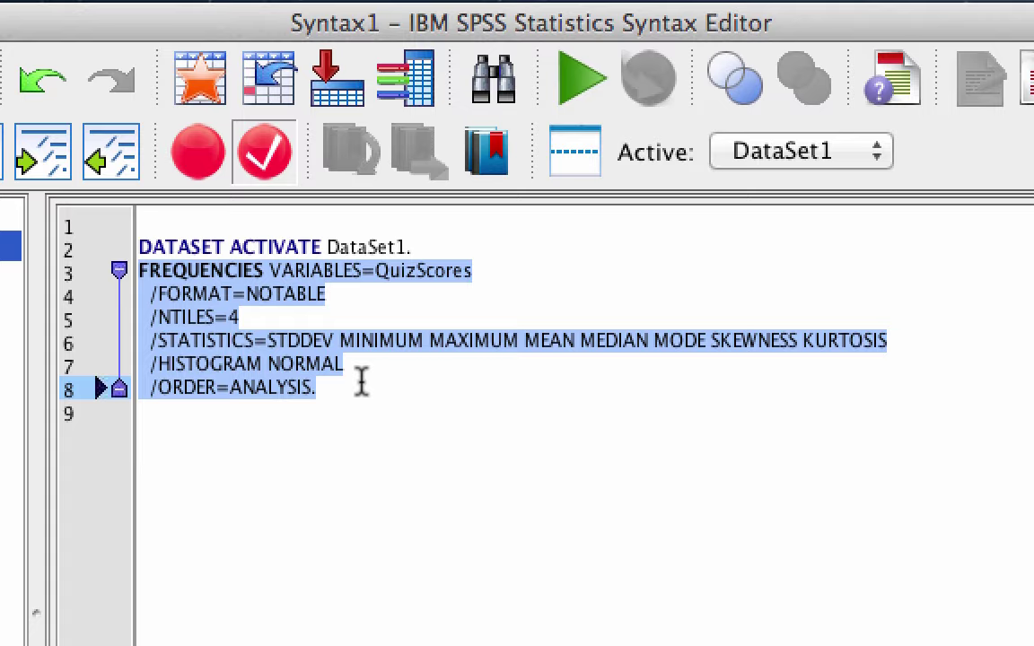
# Run the selected FREQUENCIES syntax and review the new Statistics table and histogram.
pyautogui.click(579, 85)
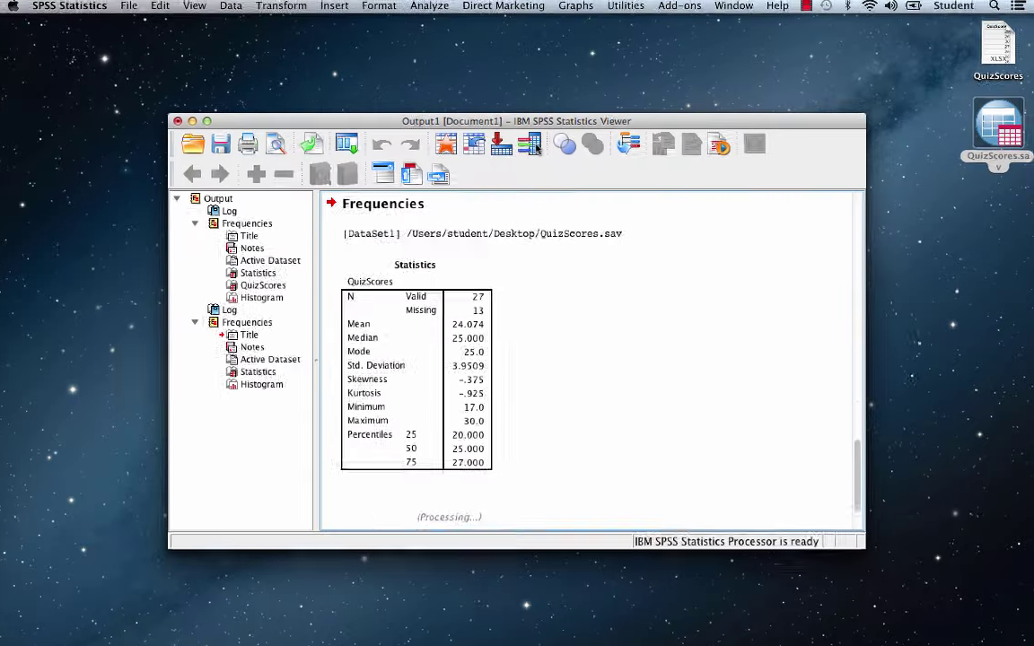
pyautogui.click(450, 285)
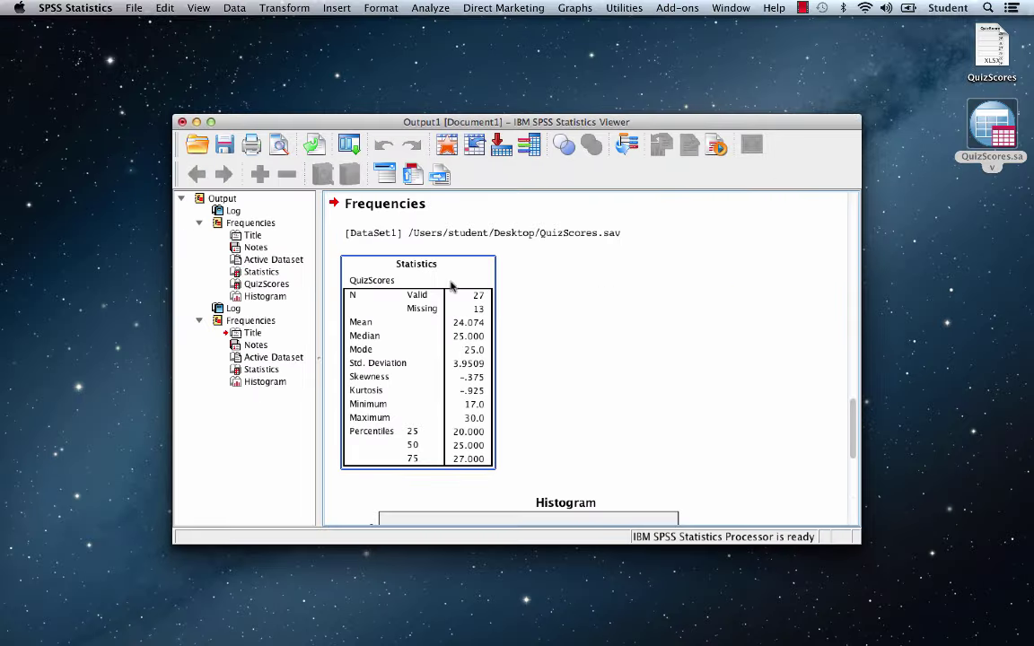
pyautogui.click(496, 351)
pyautogui.scroll(-10, 528, 402)
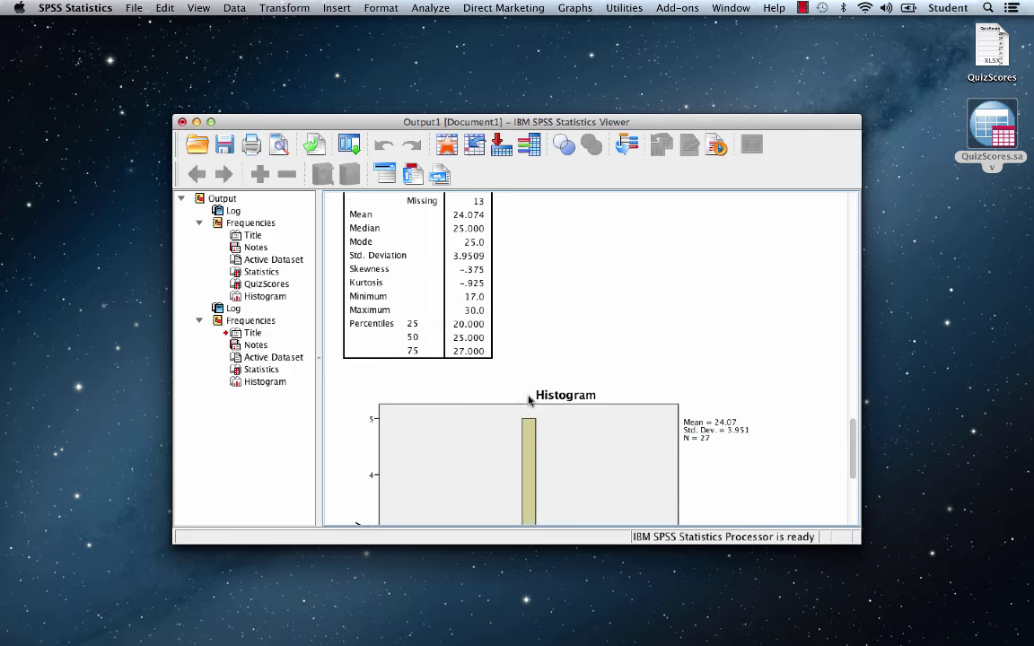
pyautogui.scroll(10, 528, 401)
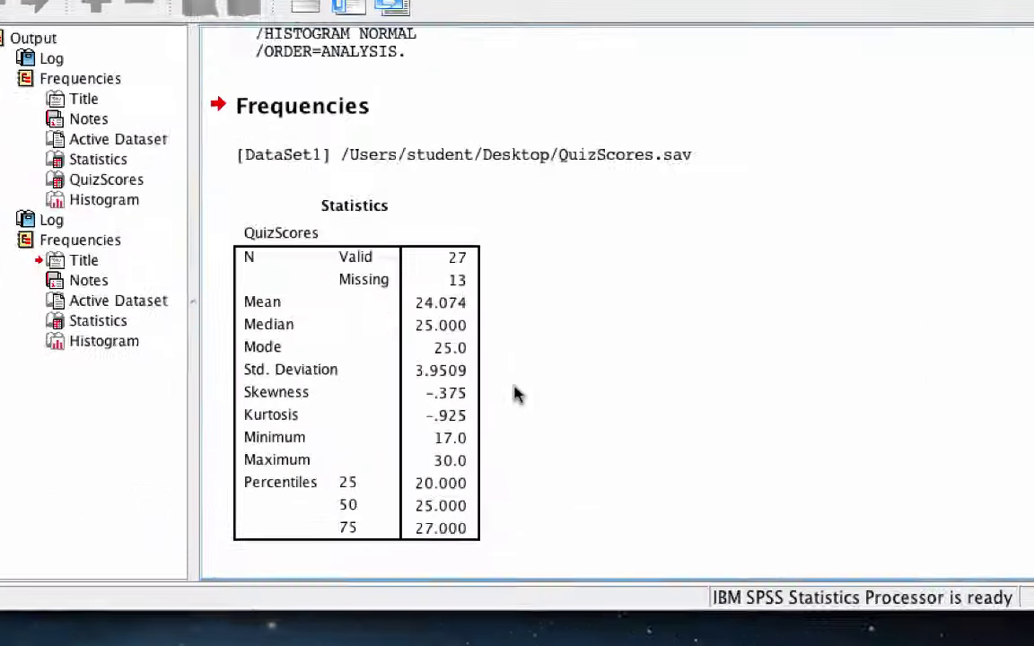
pyautogui.click(398, 457)
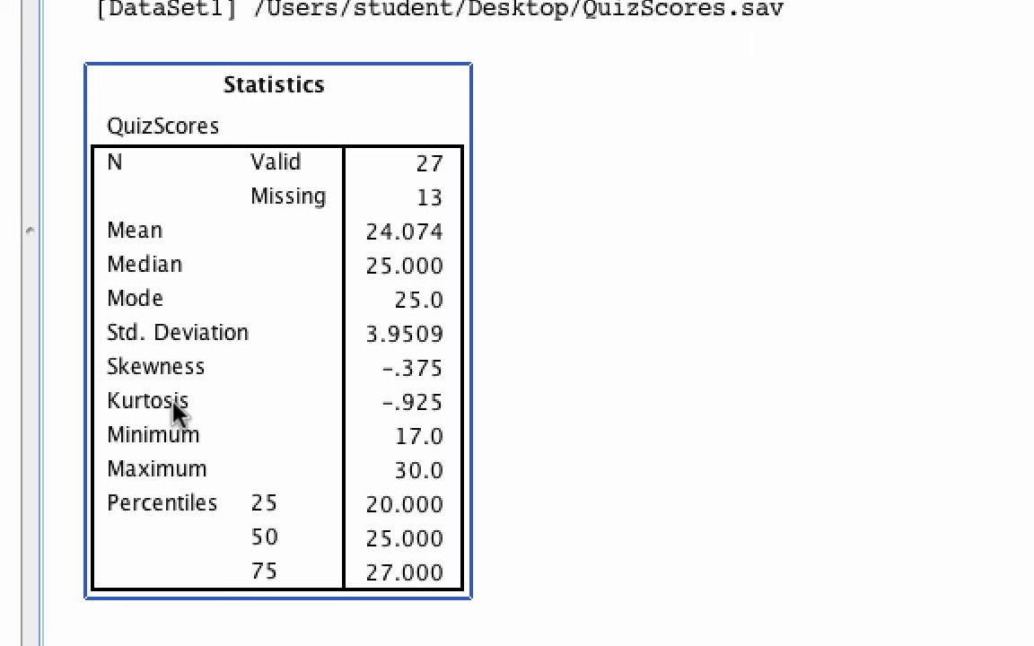
pyautogui.click(492, 402)
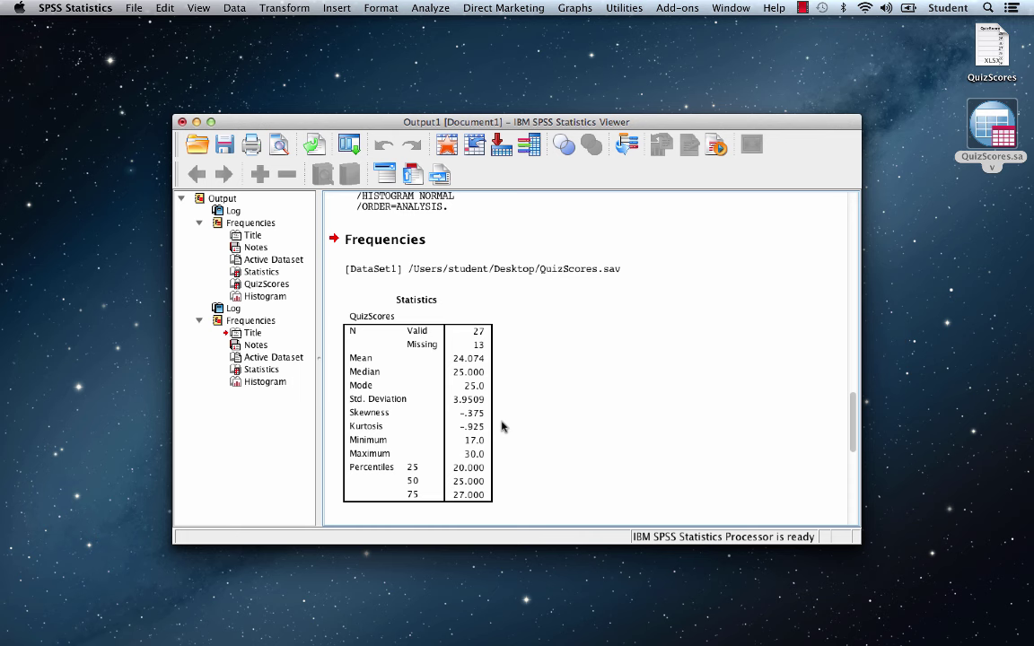
pyautogui.scroll(-3, 503, 427)
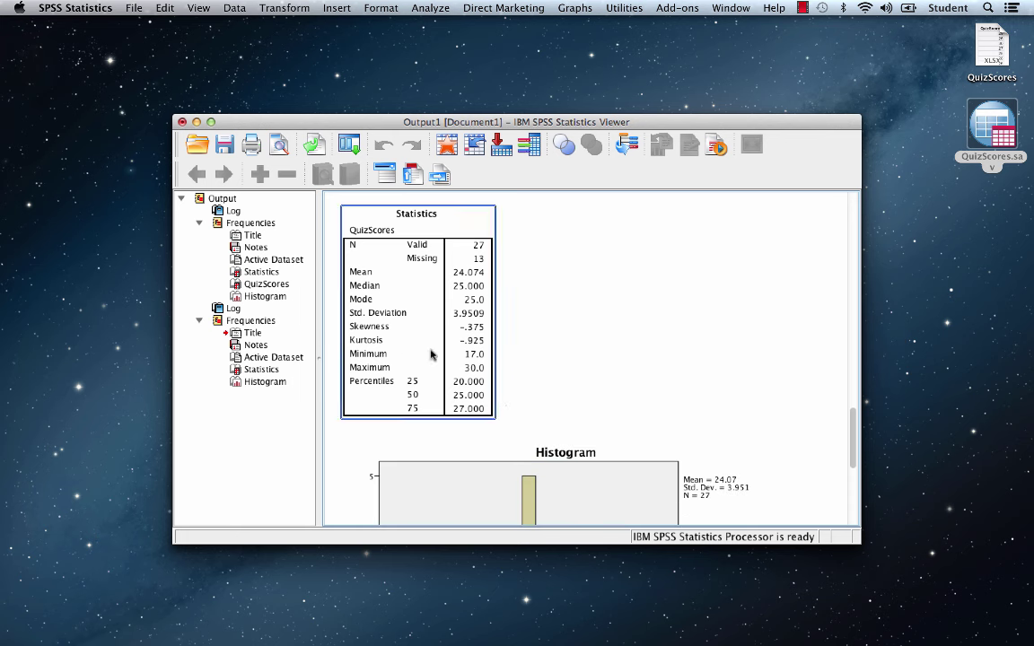
pyautogui.scroll(-10, 599, 432)
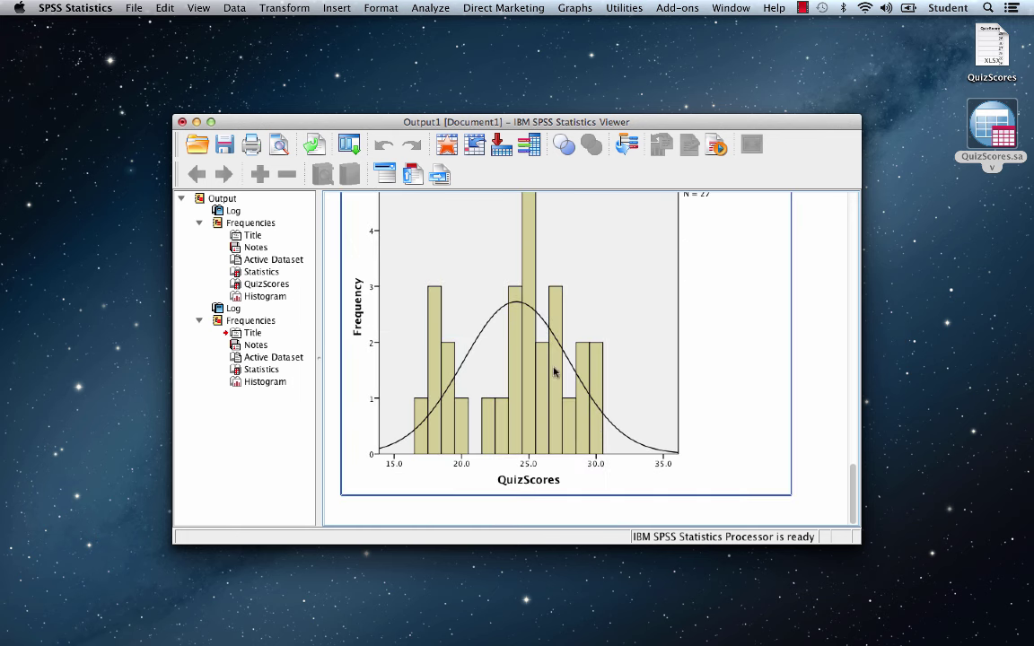
pyautogui.scroll(-15, 529, 363)
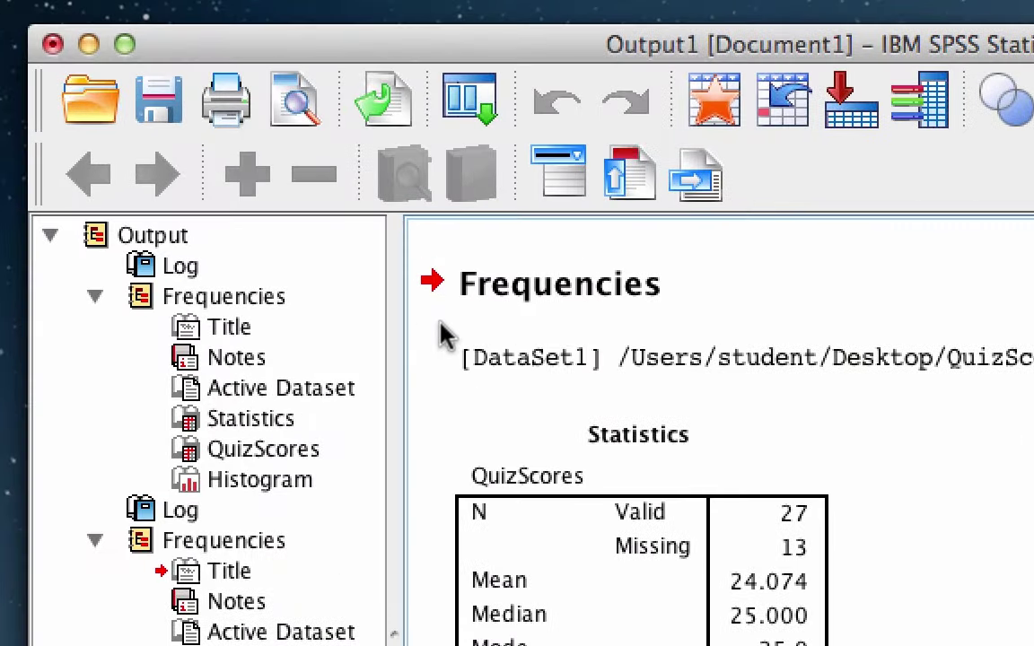
# Save the output to Documents as QuizScoresOutput1.spv.
pyautogui.click(158, 97)
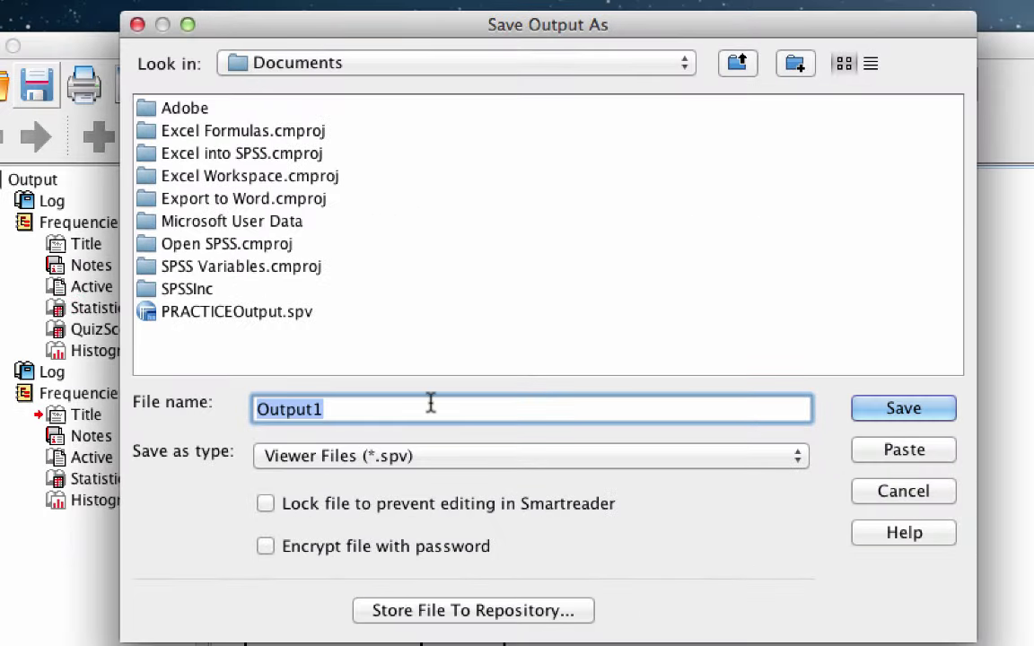
pyautogui.click(259, 408)
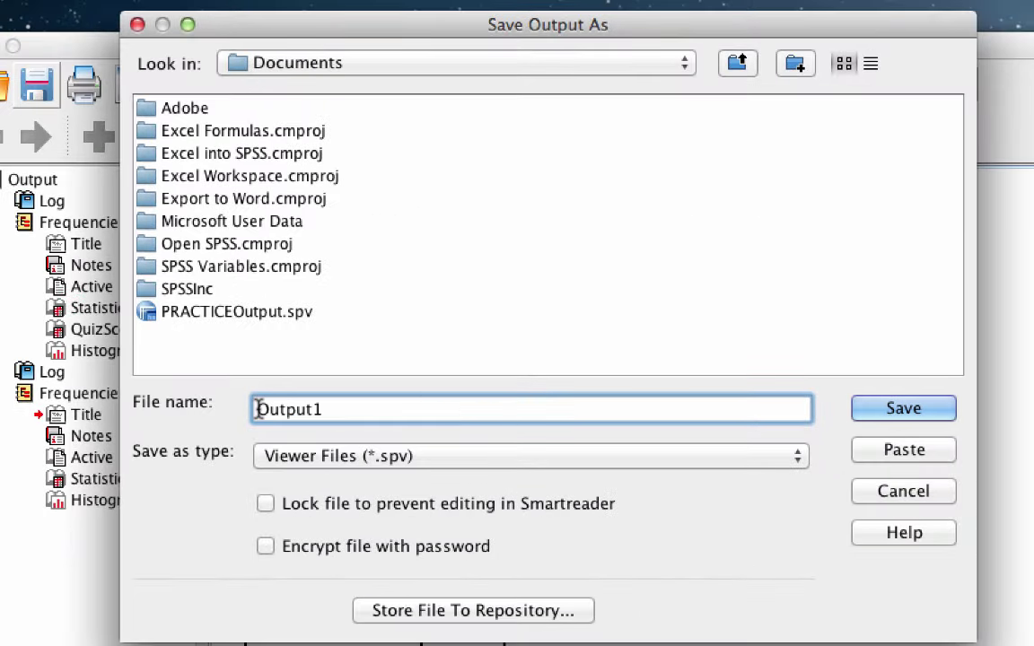
pyautogui.write('OuizSc')
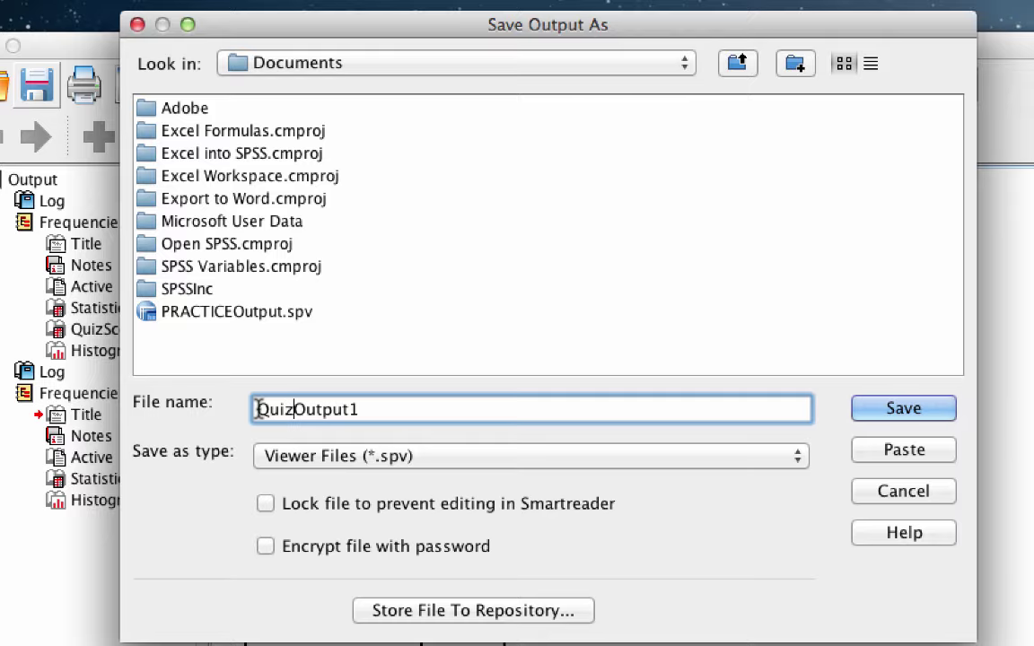
pyautogui.write('ores')
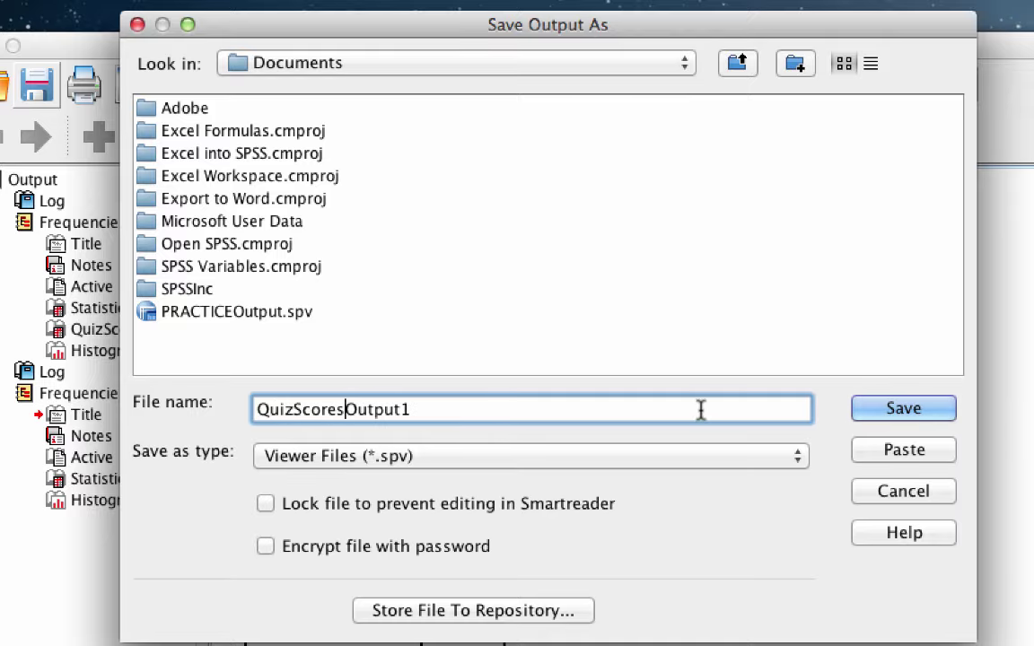
pyautogui.click(904, 409)
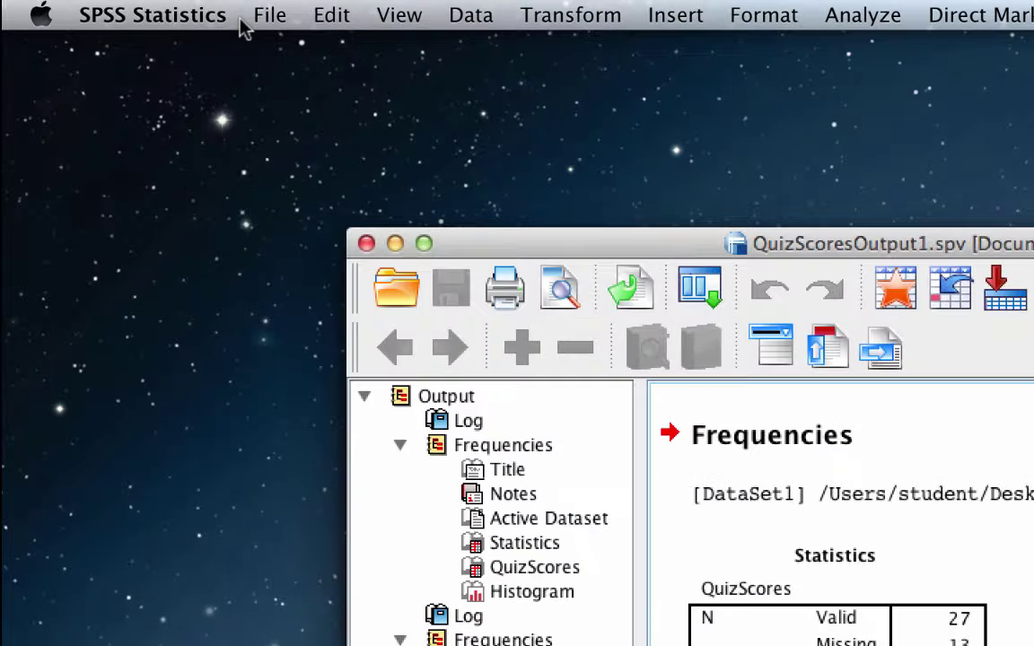
# Rearrange the output, Syntax1 and QuizScores data windows, leaving the File menu unused.
pyautogui.click(133, 7)
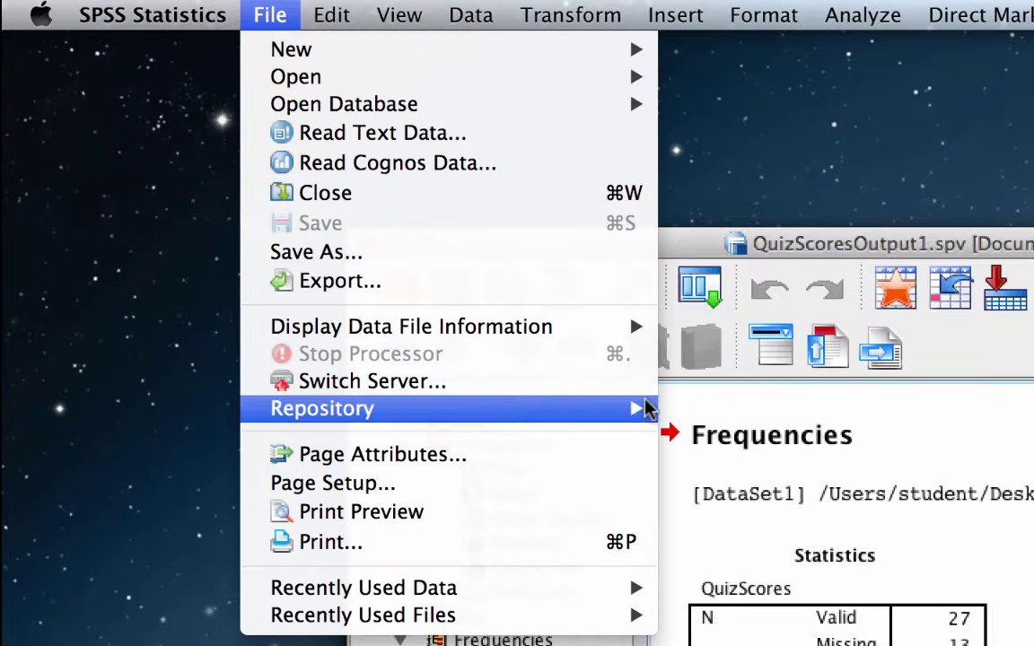
pyautogui.click(725, 433)
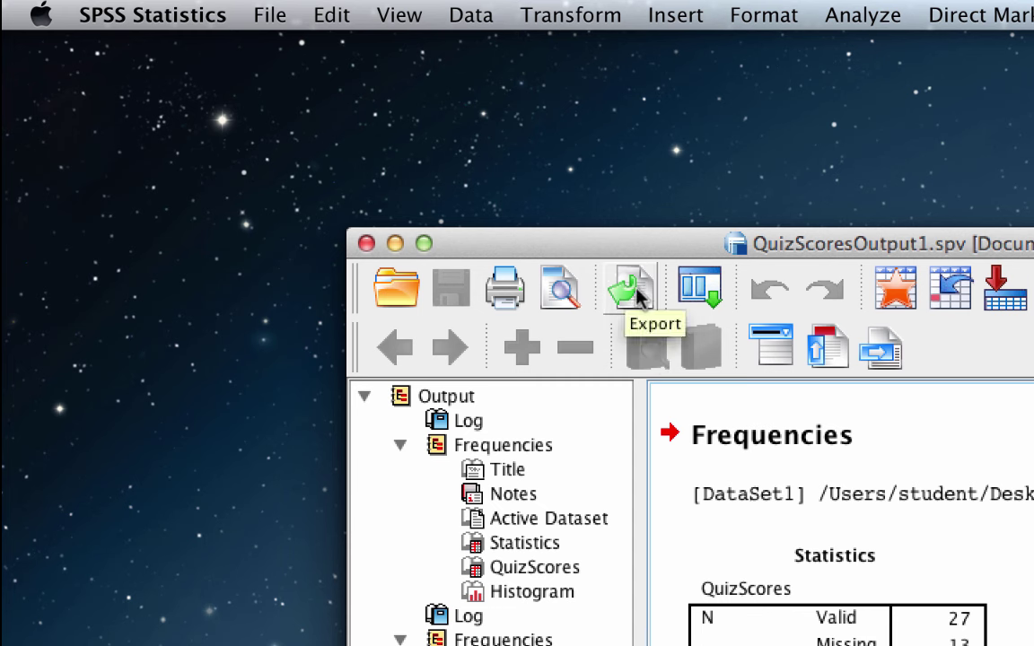
pyautogui.moveTo(807, 250); pyautogui.dragTo(830, 285)
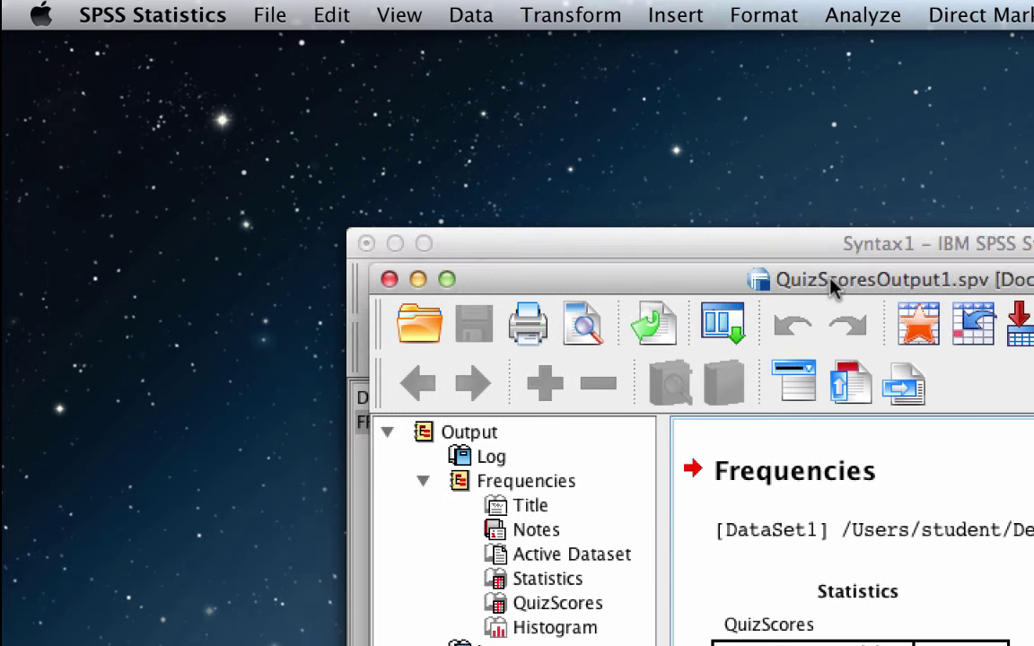
pyautogui.moveTo(808, 239); pyautogui.dragTo(858, 223)
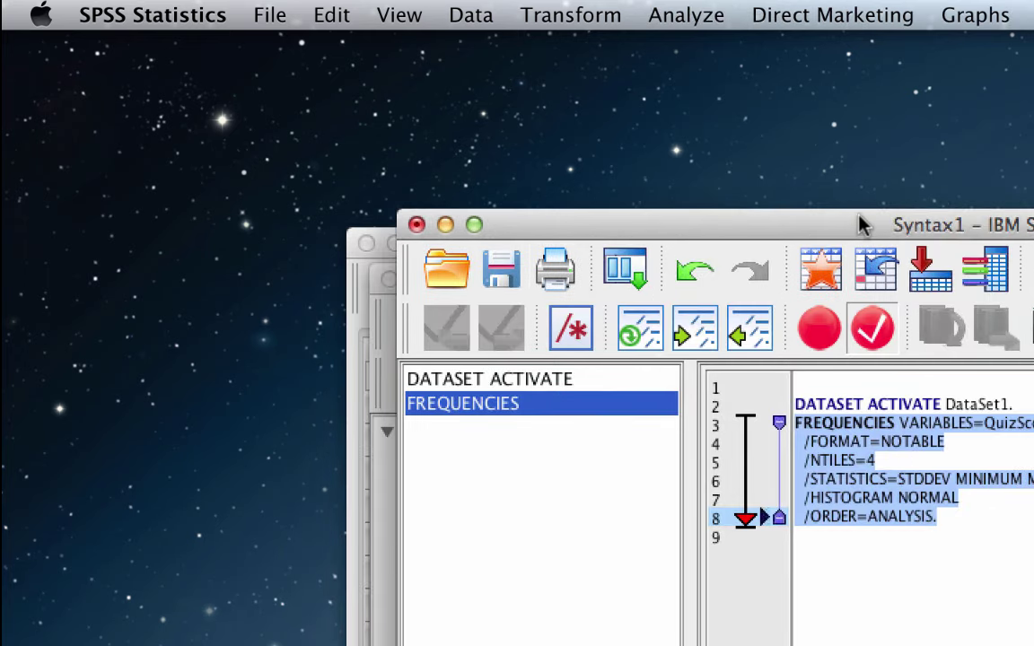
pyautogui.click(382, 300)
pyautogui.click(270, 15)
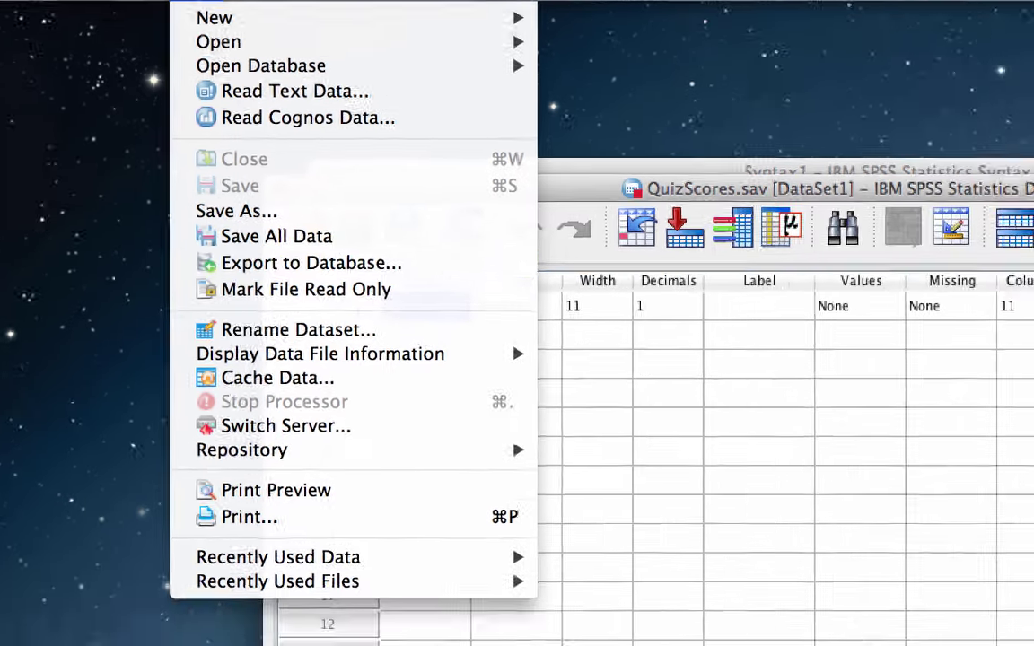
pyautogui.press('Escape')
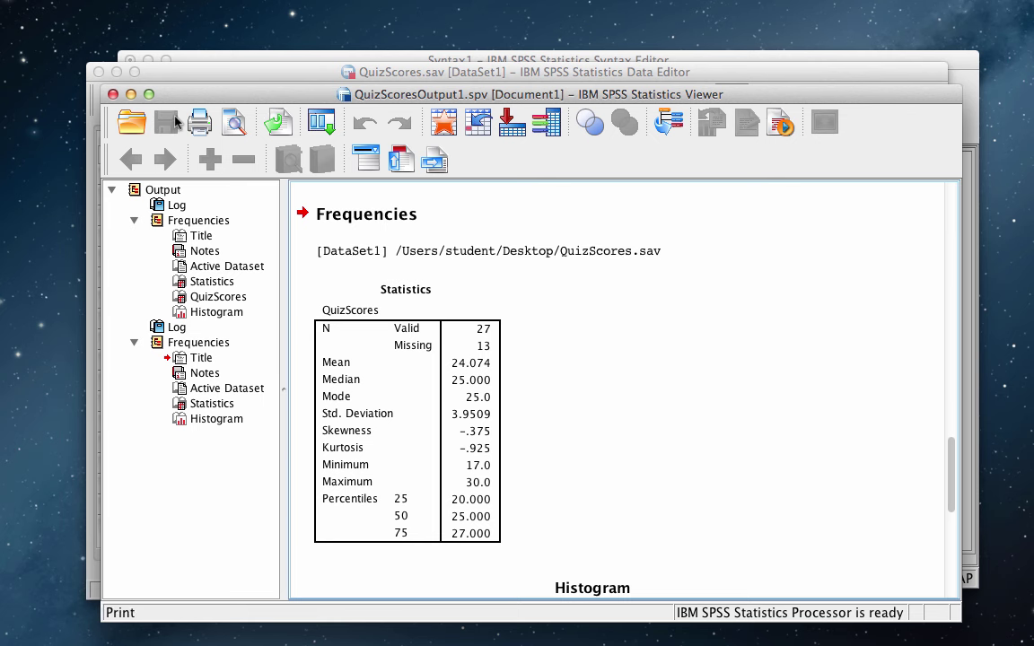
# Set the Word/RTF export file to /Users/student/Desktop/Practice Output.doc.
pyautogui.click(277, 122)
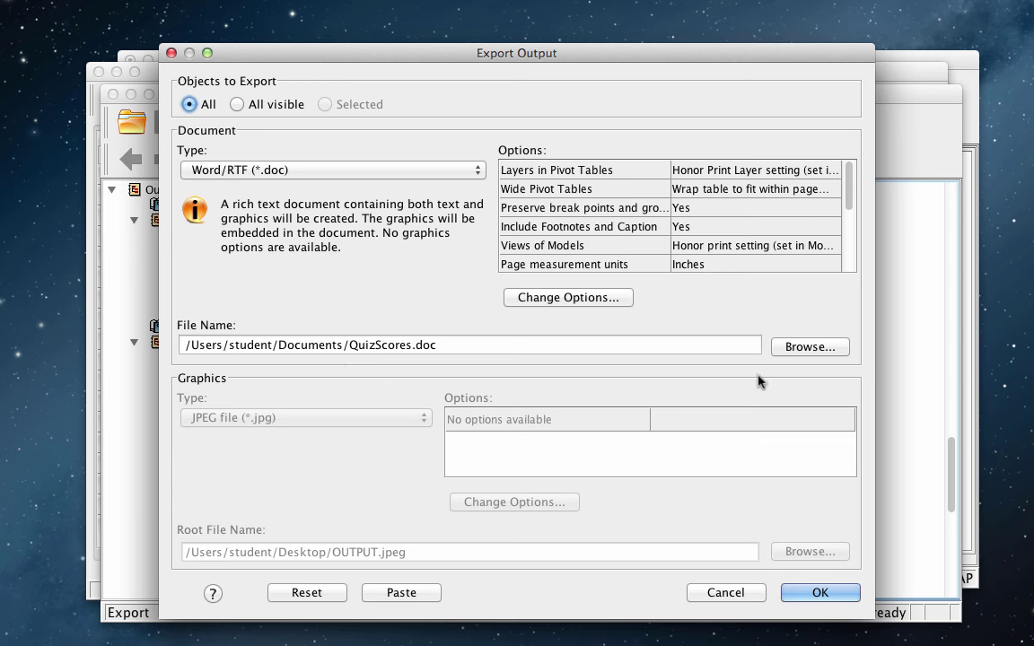
pyautogui.click(803, 346)
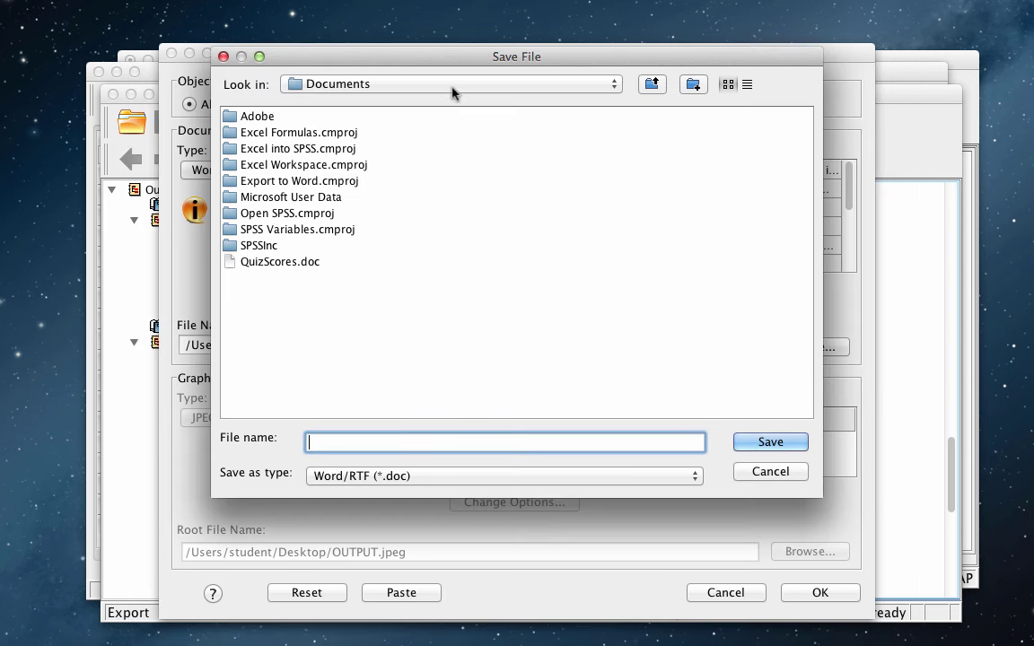
pyautogui.click(408, 83)
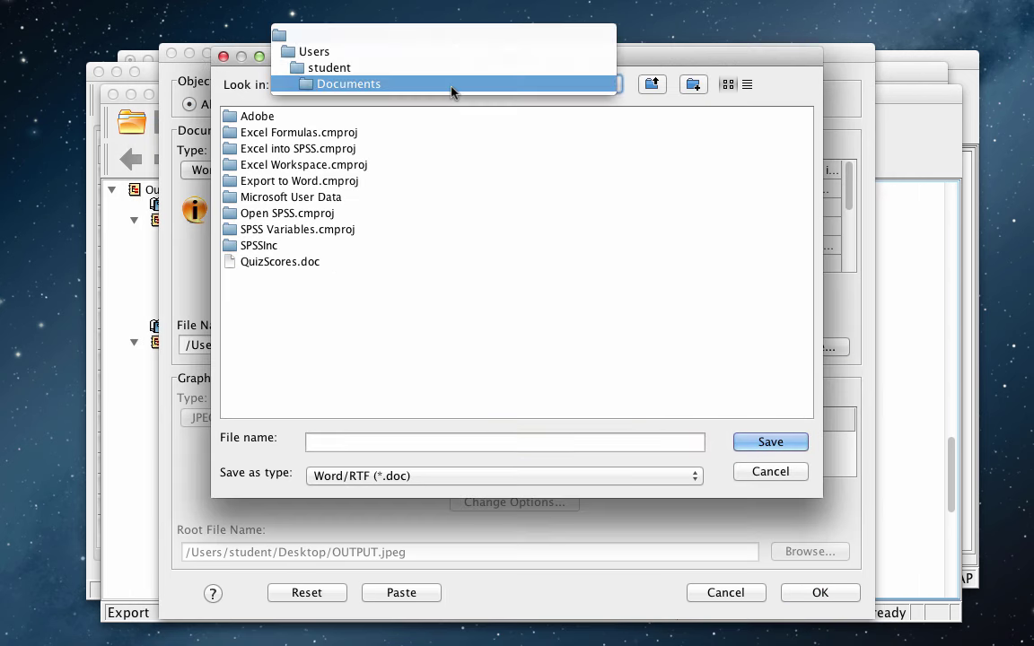
pyautogui.click(390, 53)
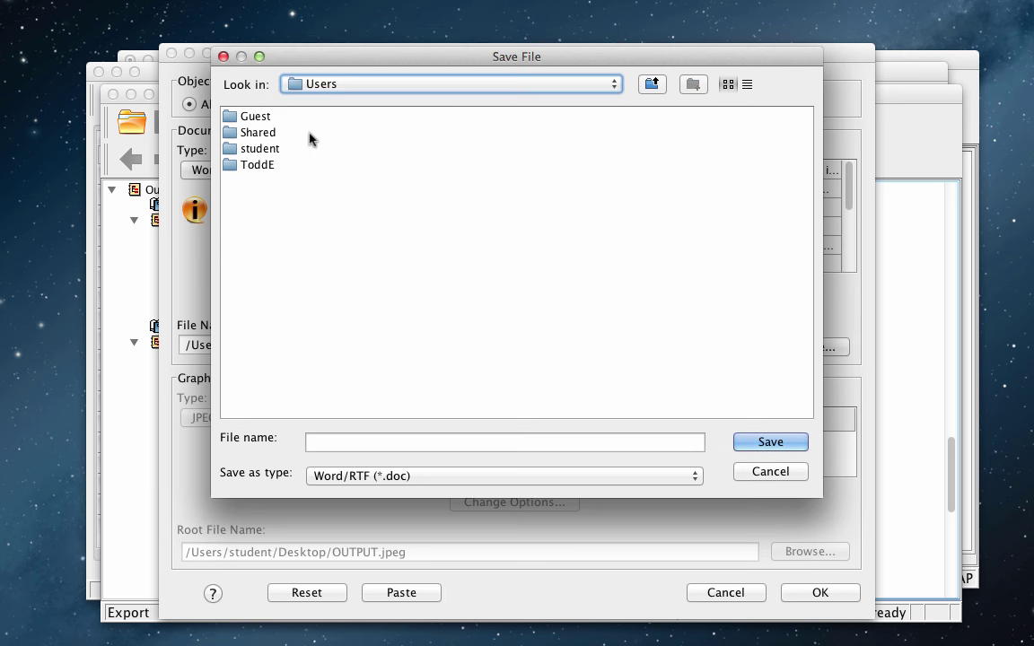
pyautogui.doubleClick(266, 151)
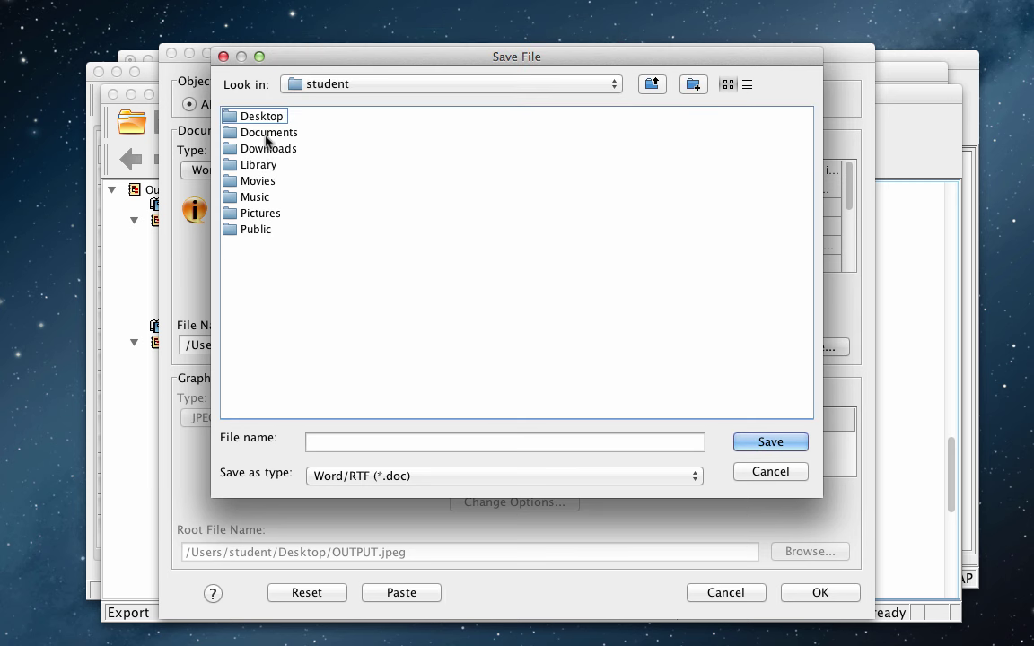
pyautogui.doubleClick(263, 122)
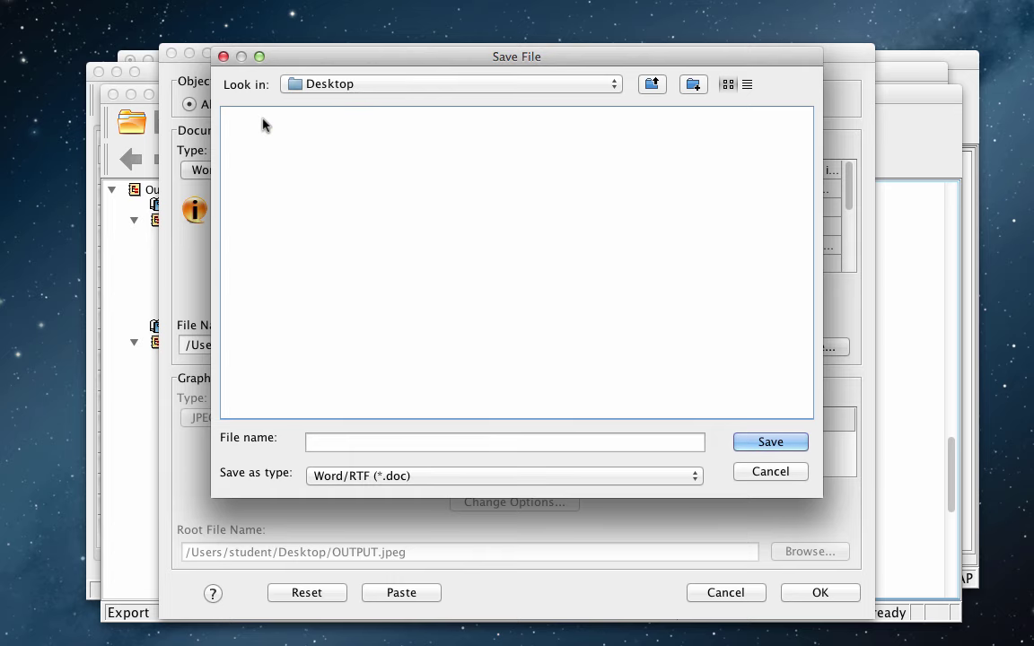
pyautogui.click(705, 442)
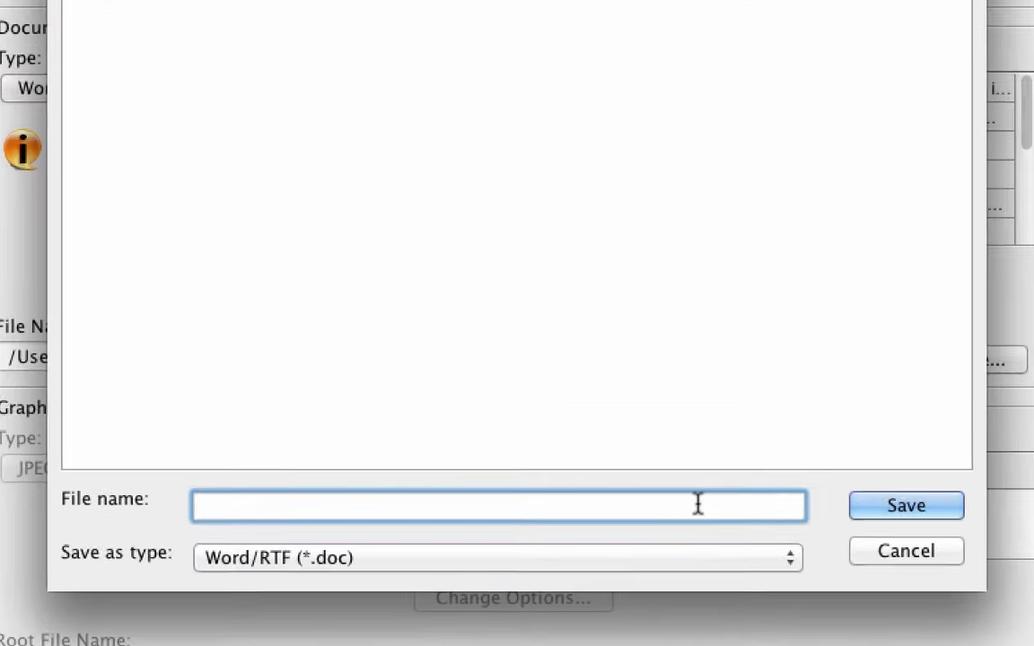
pyautogui.write('Practice')
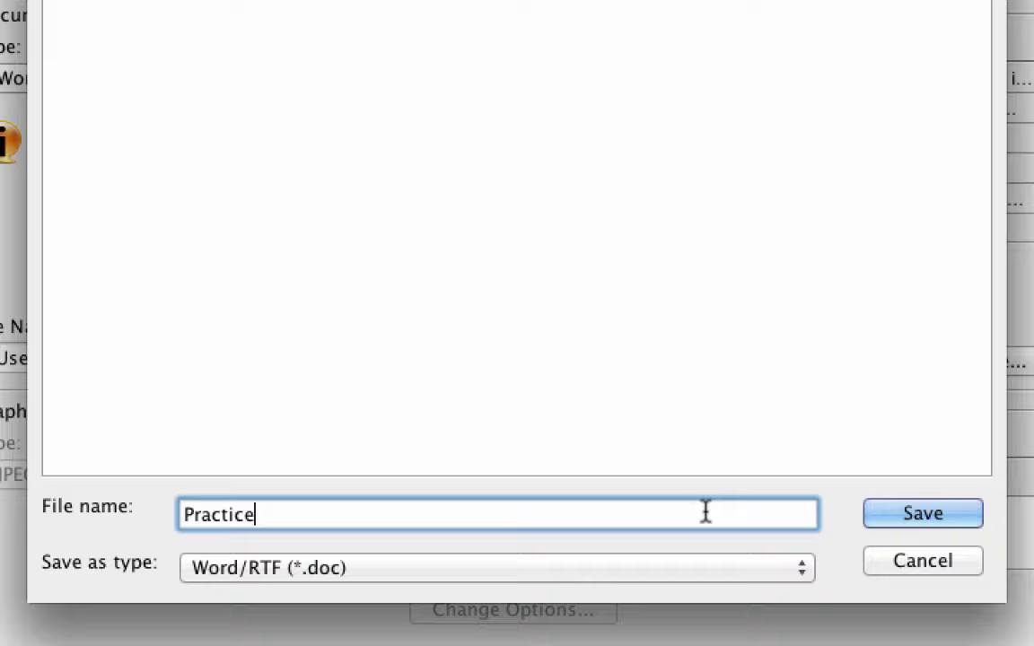
pyautogui.write(' Output')
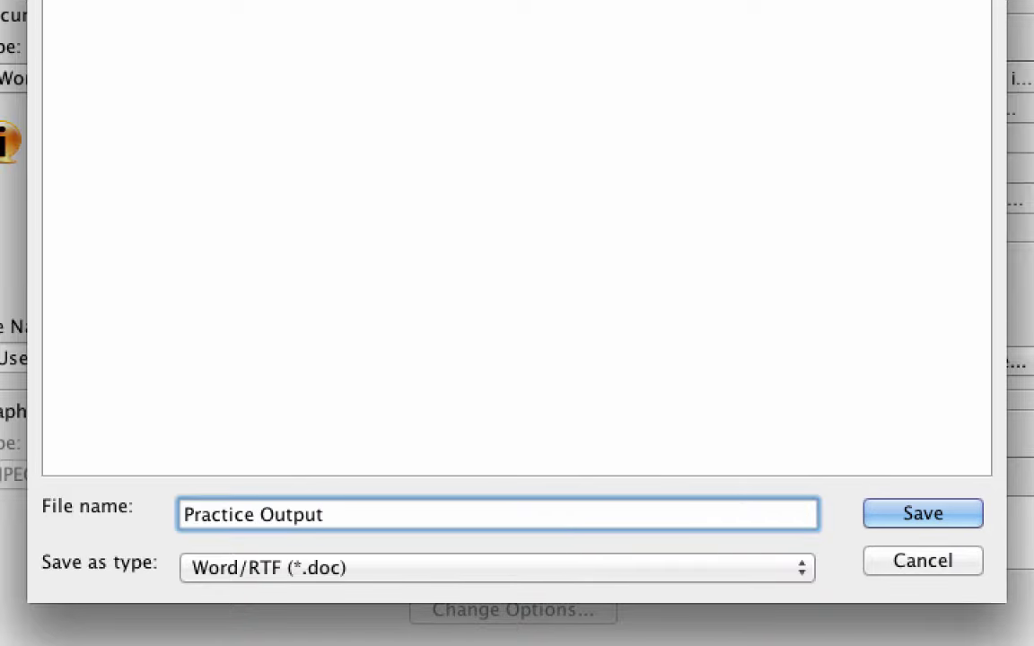
pyautogui.click(943, 527)
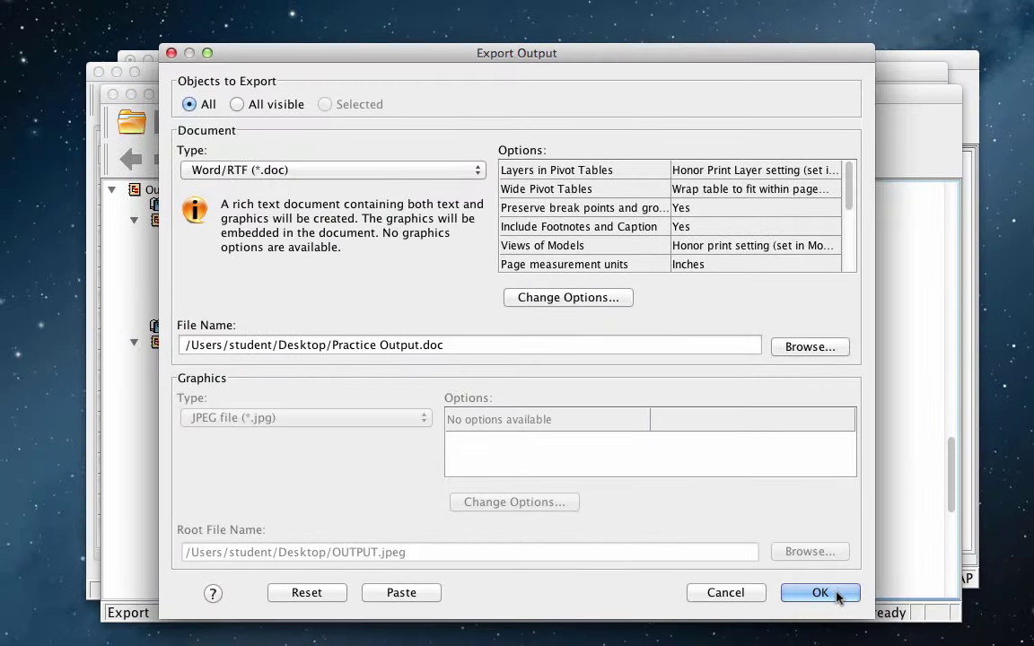
# Run the export, open Practice Output.doc in Word and scroll through its tables.
pyautogui.click(819, 592)
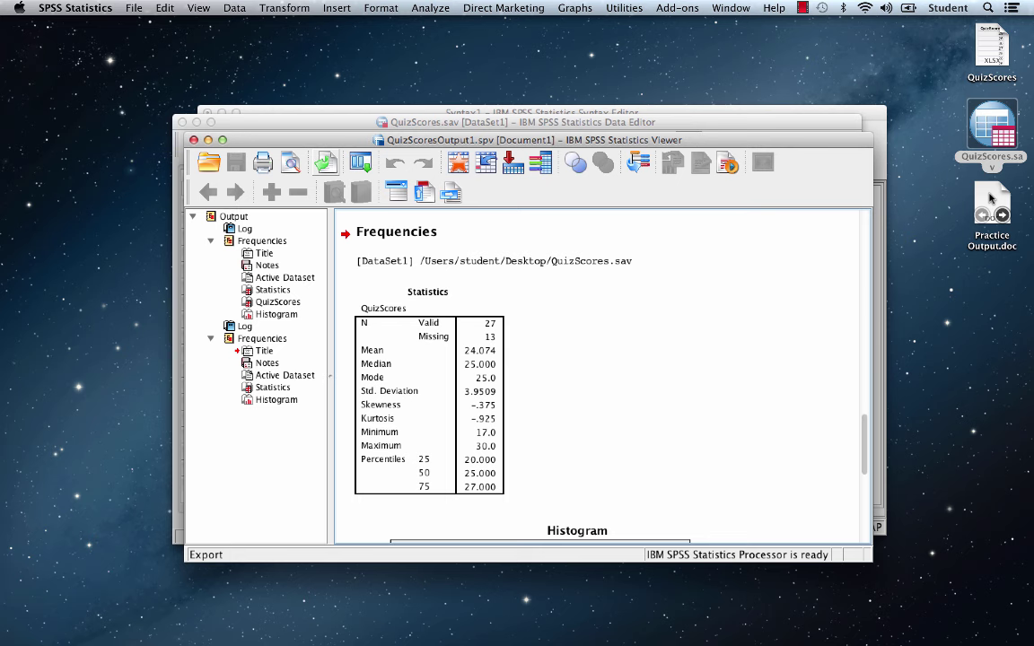
pyautogui.doubleClick(991, 200)
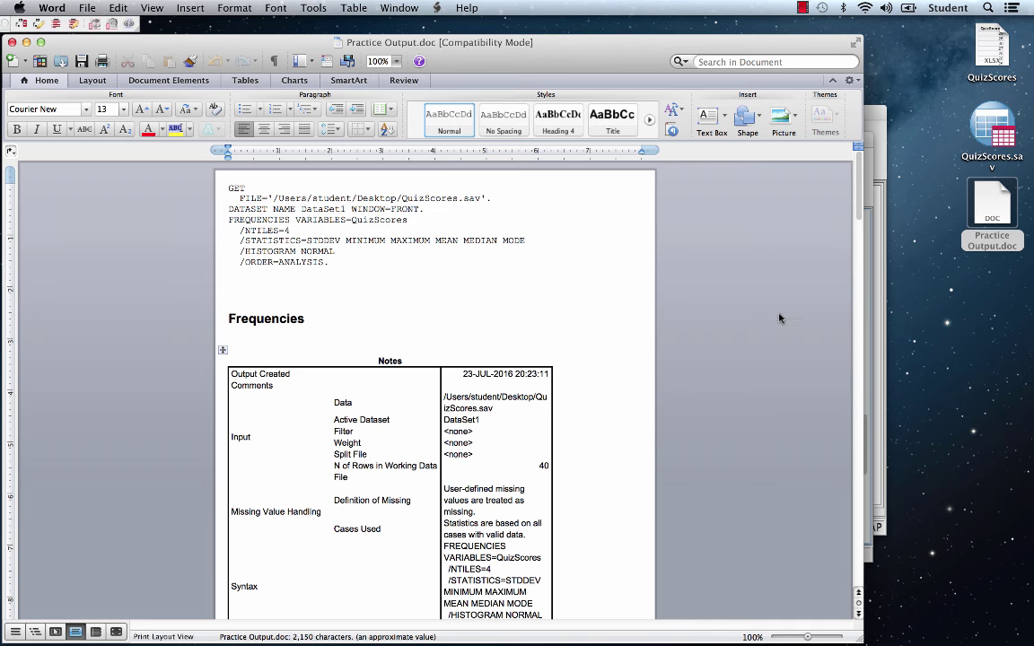
pyautogui.scroll(-10, 598, 351)
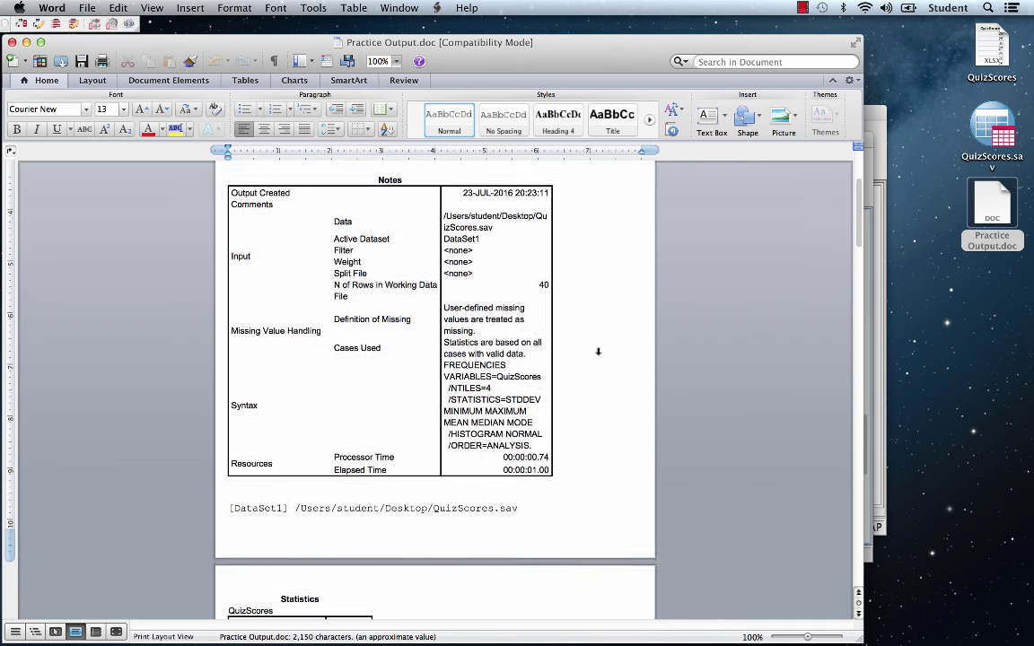
pyautogui.scroll(-12, 600, 356)
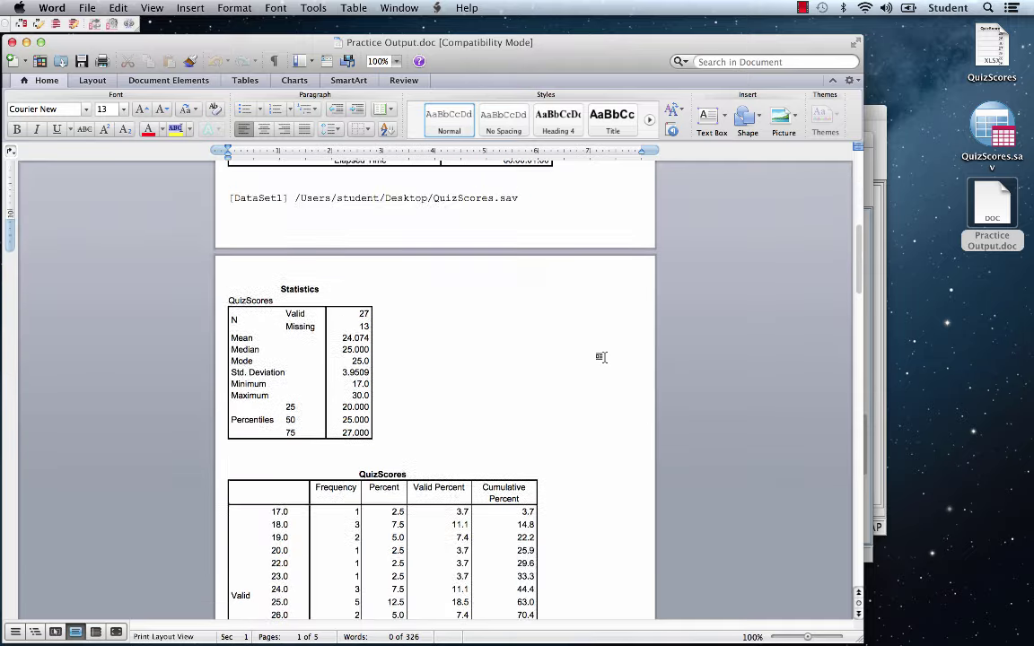
pyautogui.scroll(16, 600, 356)
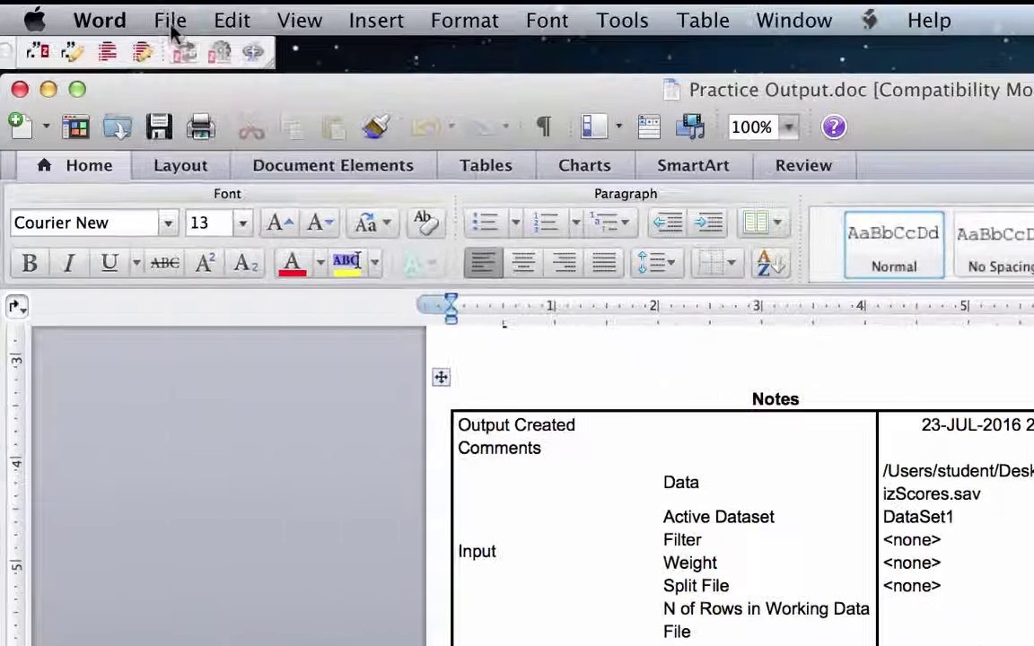
# Resave the output as 'Practice Output.docx' in Word Document (.docx) format, accepting the format warning.
pyautogui.click(87, 8)
pyautogui.click(269, 264)
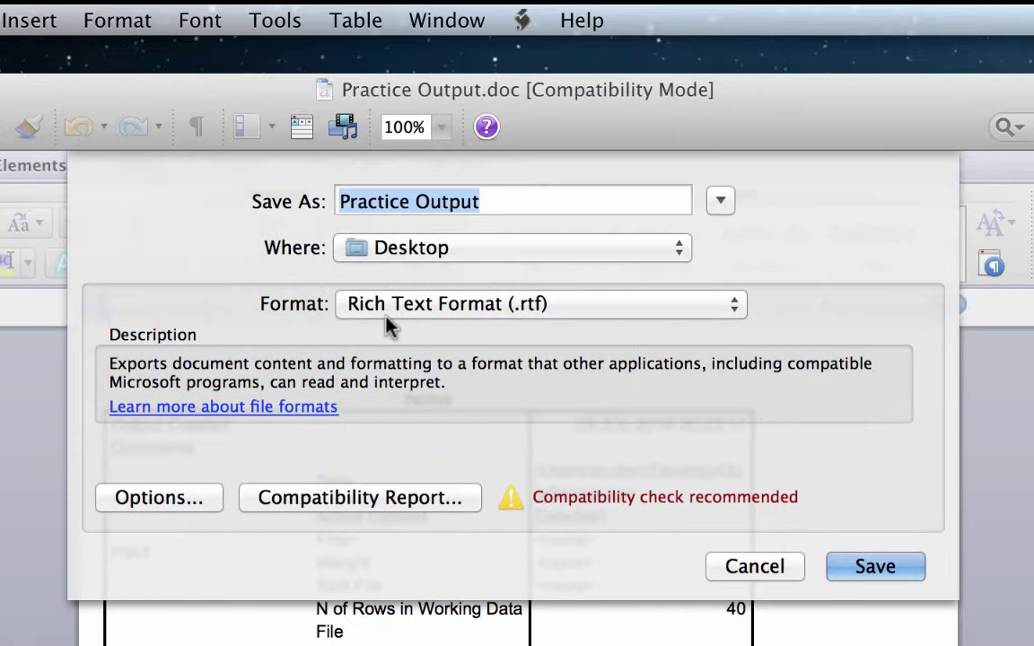
pyautogui.click(399, 310)
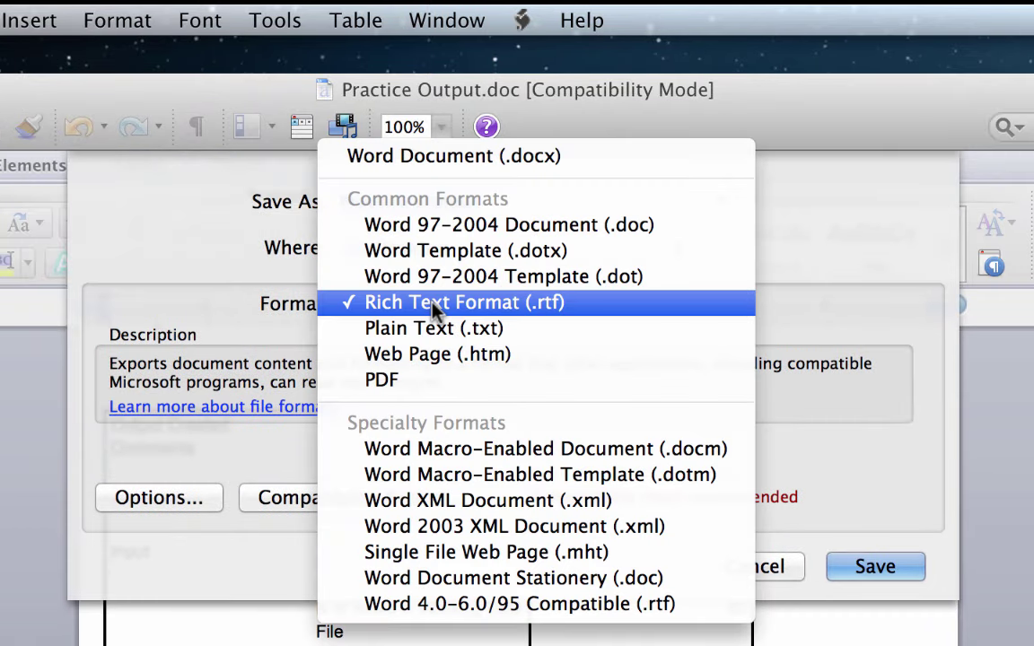
pyautogui.click(601, 166)
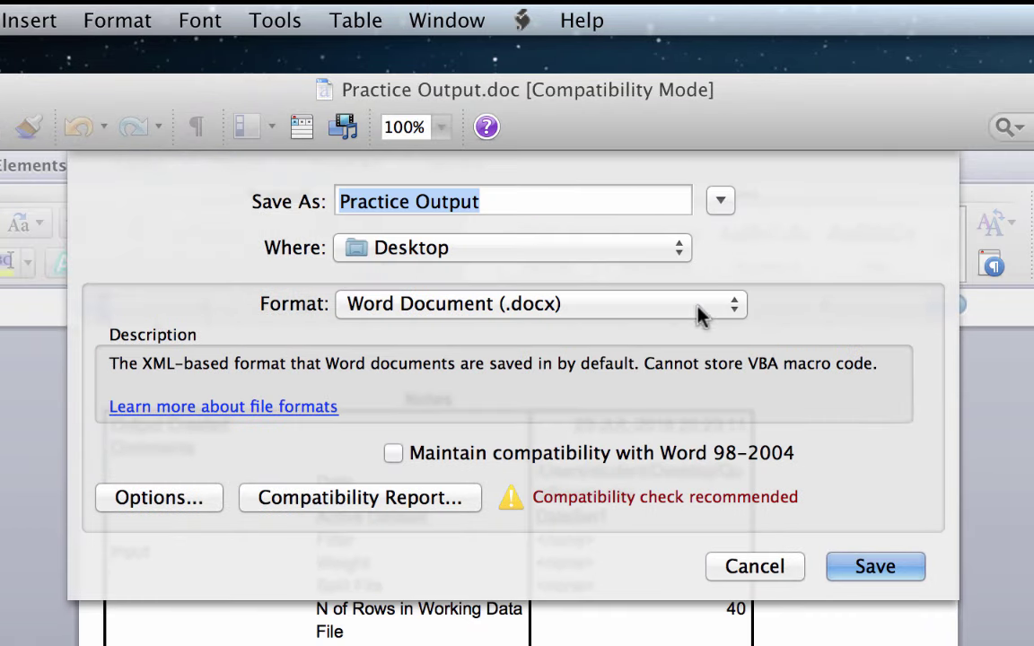
pyautogui.click(880, 568)
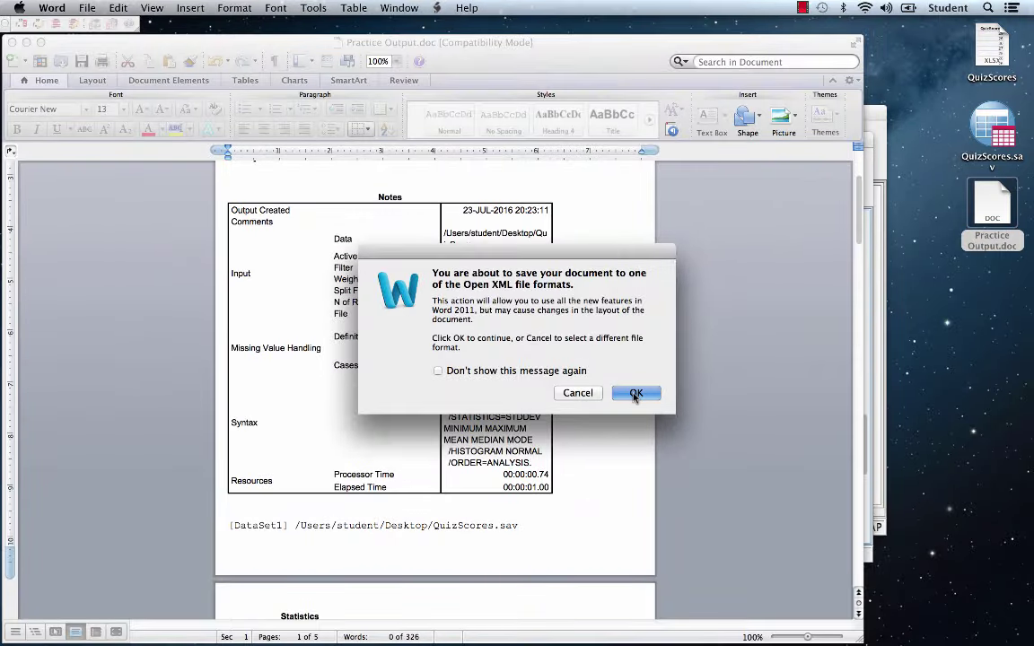
pyautogui.click(634, 395)
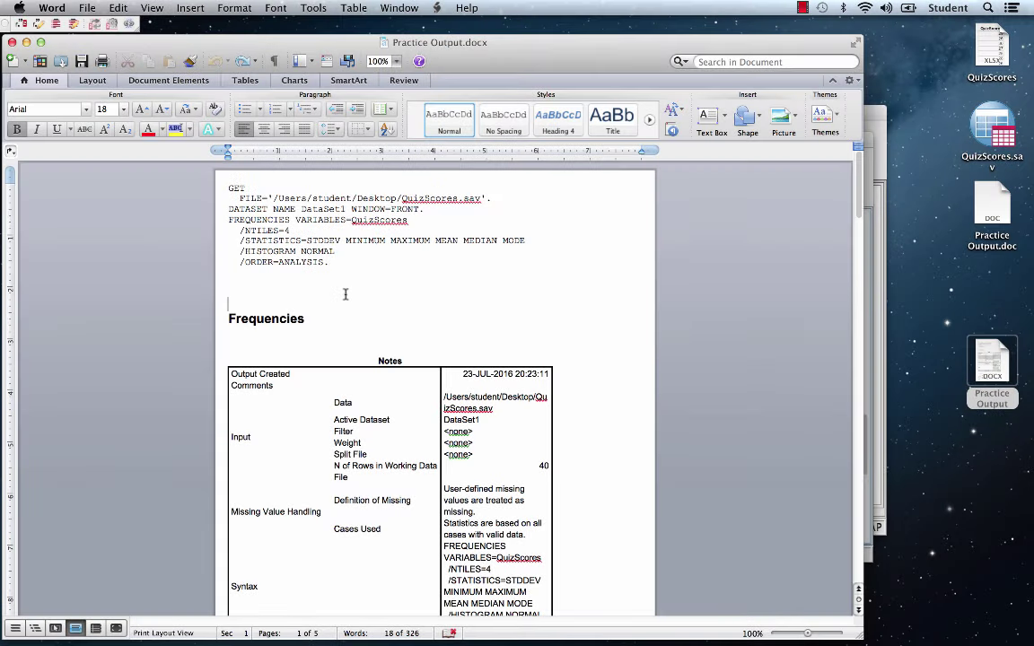
# Apply single line spacing to the whole document, then delete the entire SPSS Notes table.
pyautogui.press('super+a')
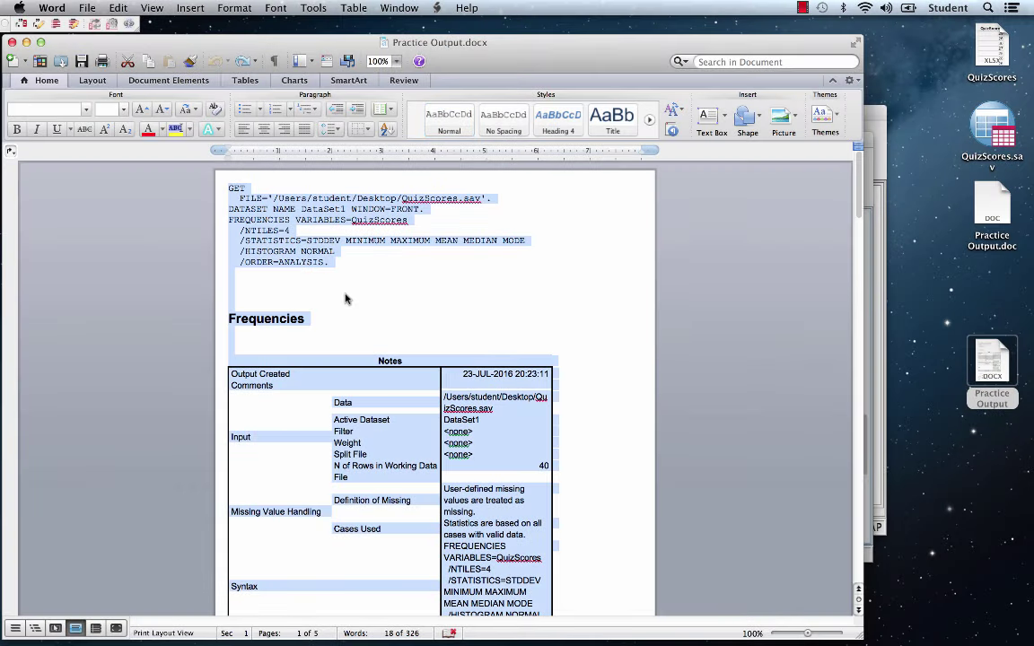
pyautogui.press('super+1')
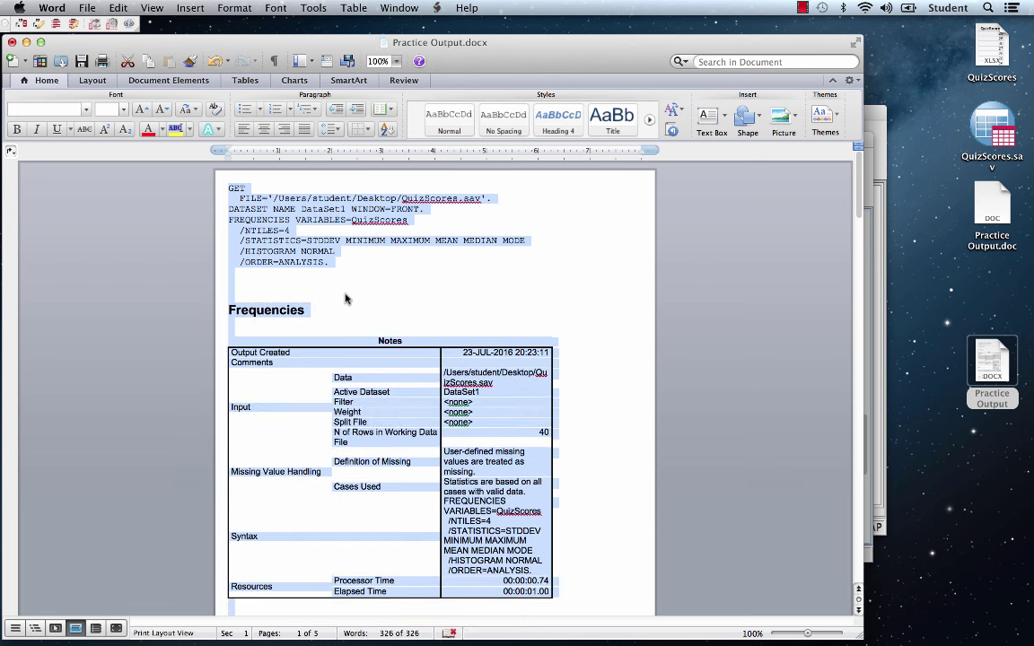
pyautogui.scroll(-3, 370, 302)
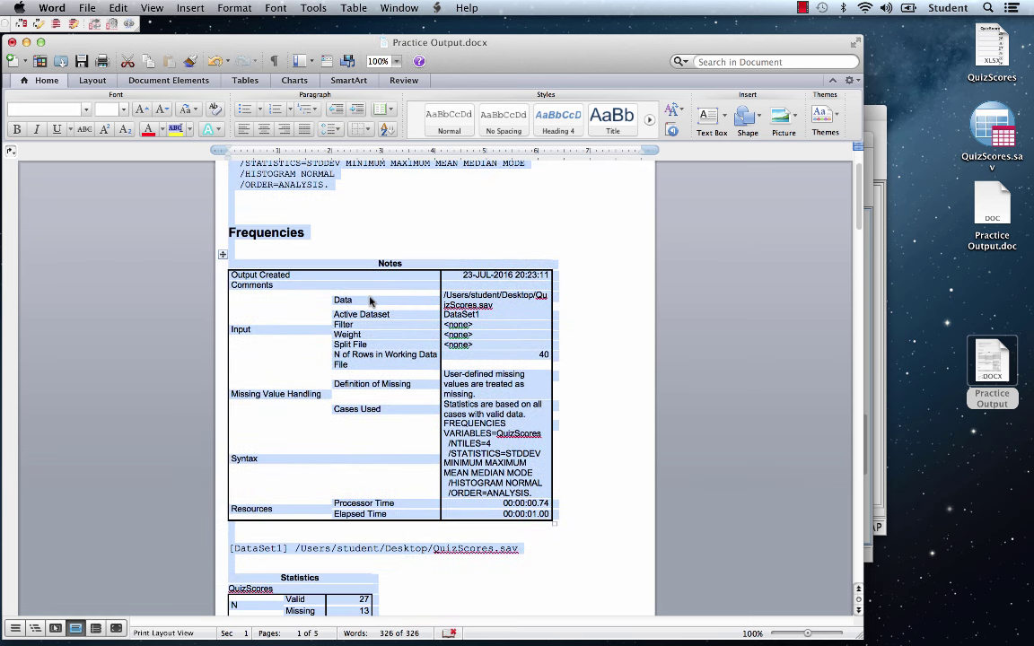
pyautogui.click(556, 373)
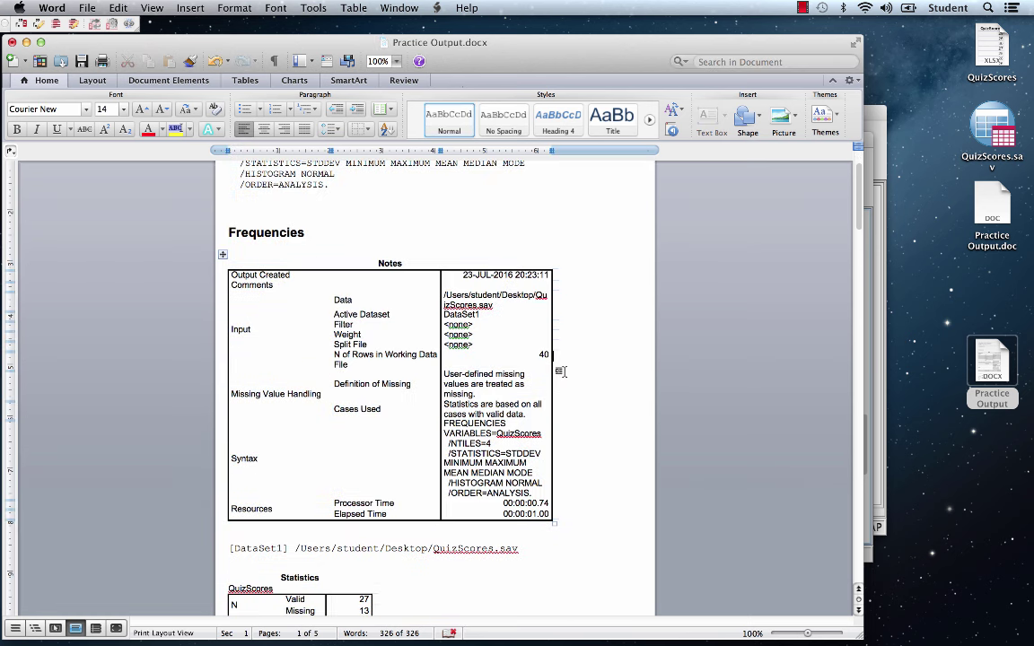
pyautogui.click(372, 262)
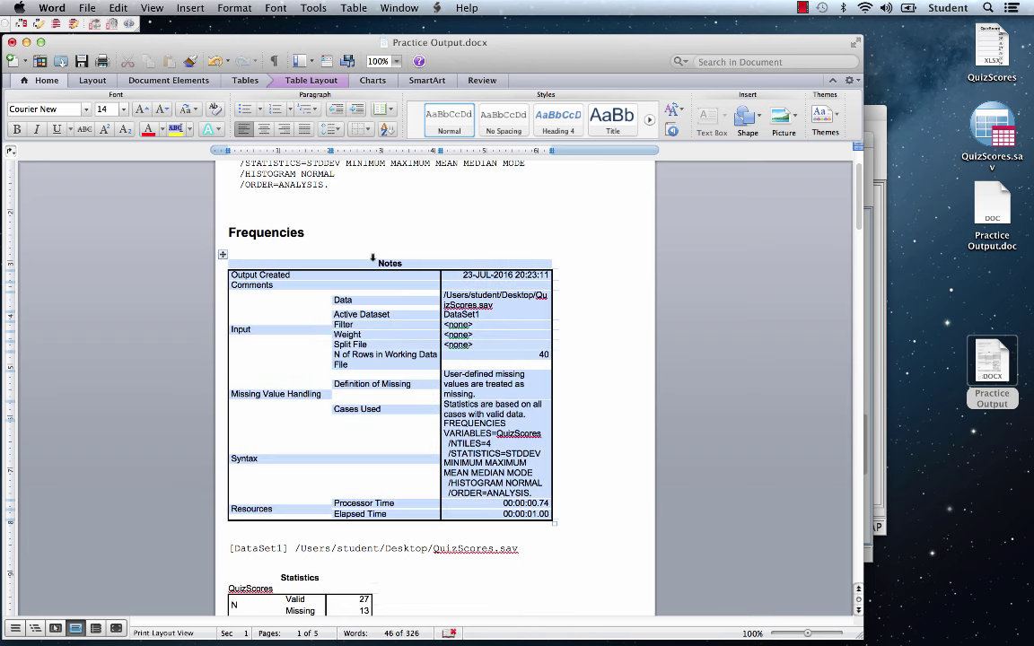
pyautogui.press('BackSpace')
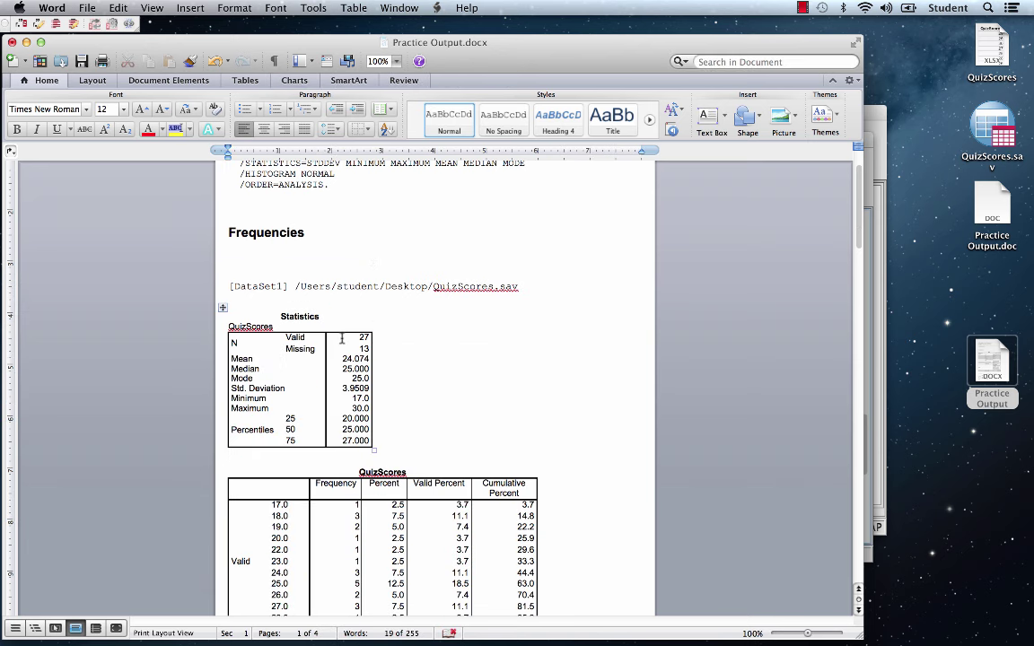
pyautogui.scroll(2, 393, 277)
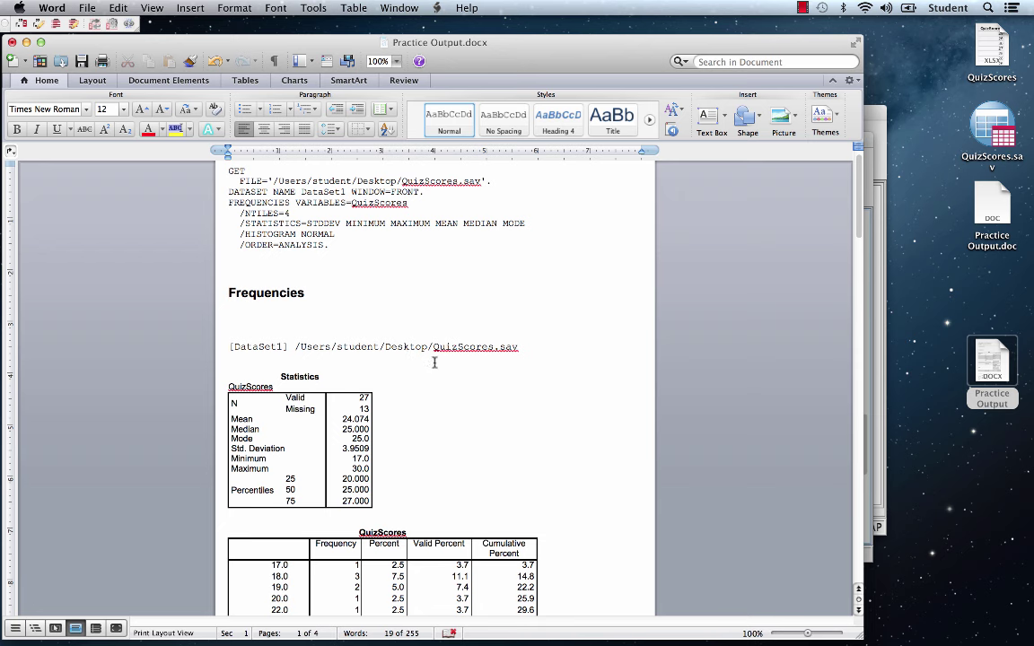
pyautogui.scroll(-3, 446, 367)
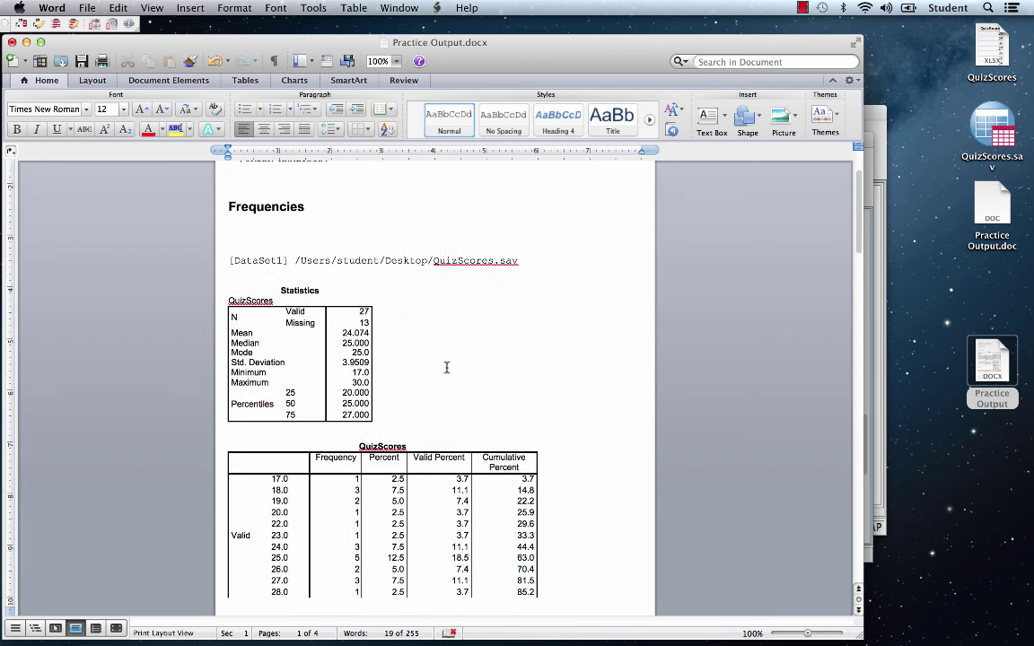
# Drag the first QuizScores histogram's corner handle to shrink it to about two-thirds size.
pyautogui.scroll(-10, 448, 369)
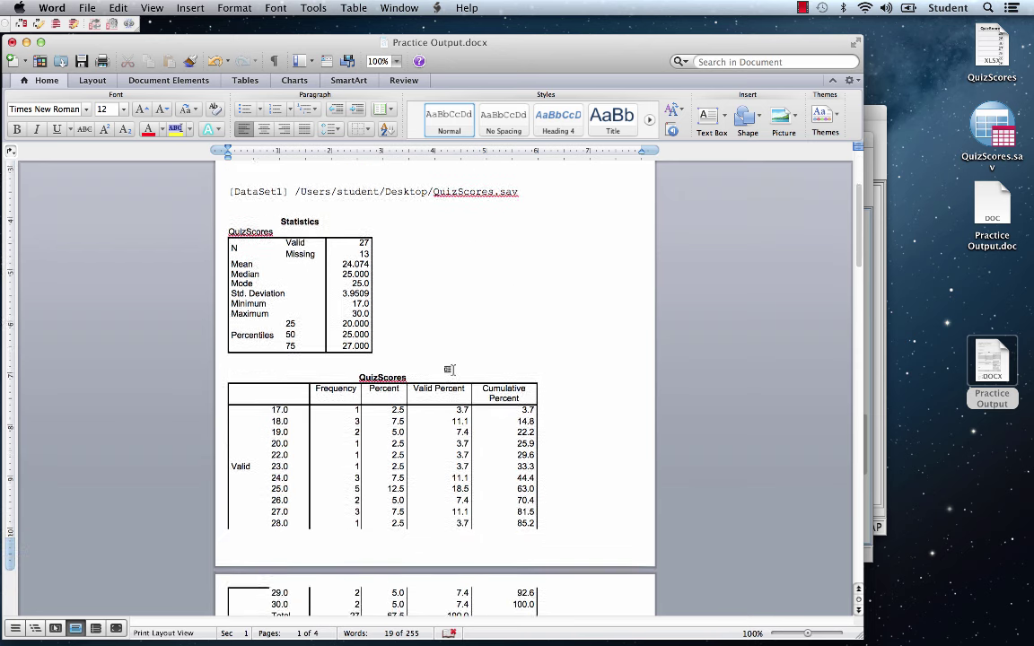
pyautogui.scroll(-4, 446, 367)
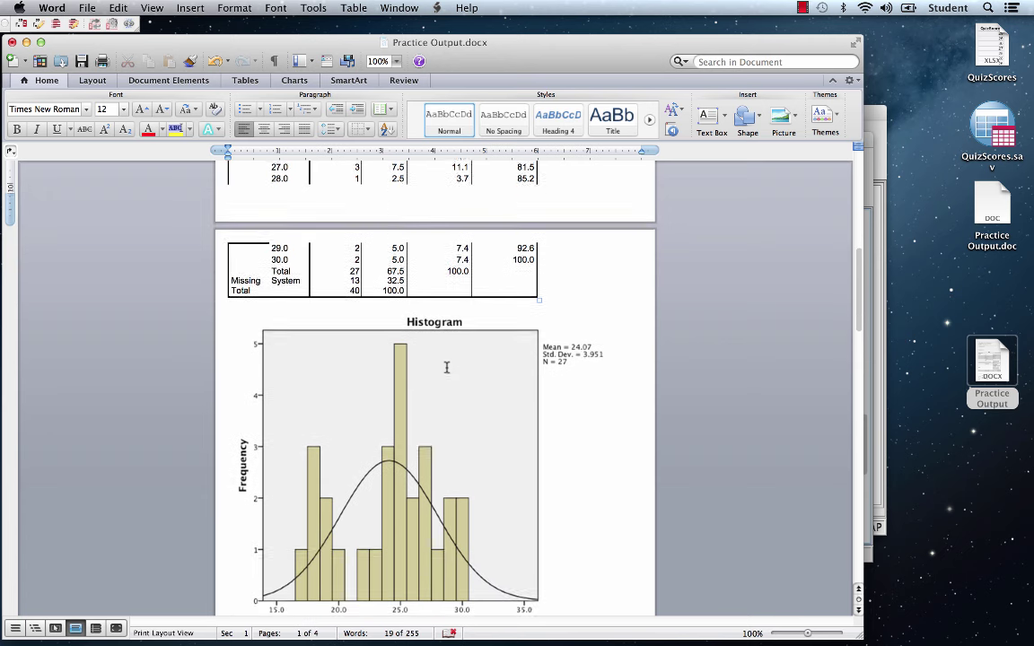
pyautogui.click(445, 368)
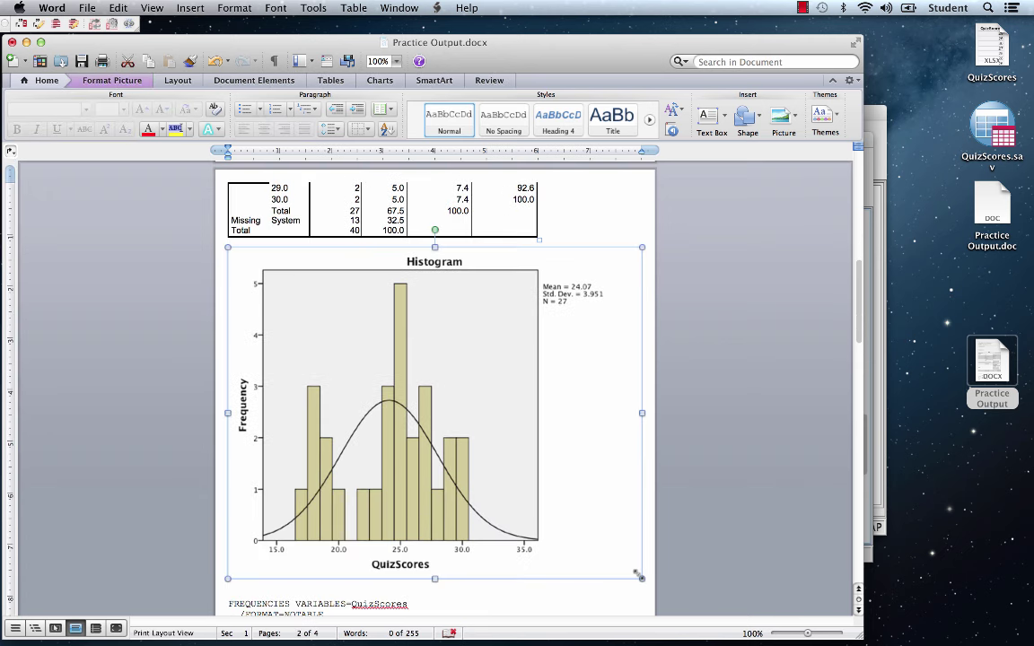
pyautogui.moveTo(638, 576); pyautogui.dragTo(484, 444)
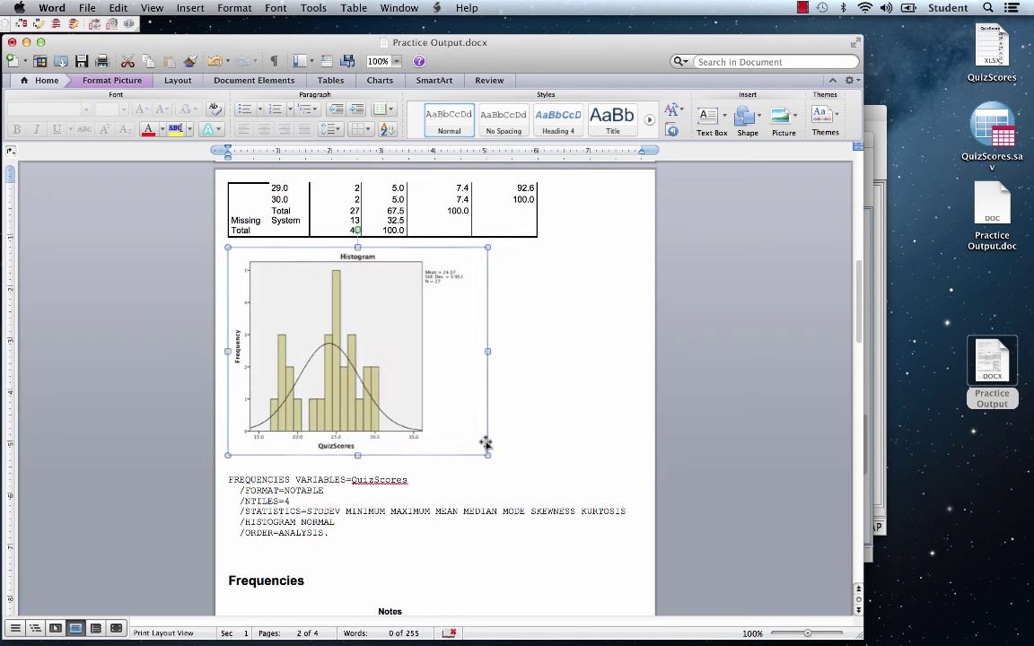
pyautogui.click(566, 396)
pyautogui.scroll(9, 565, 399)
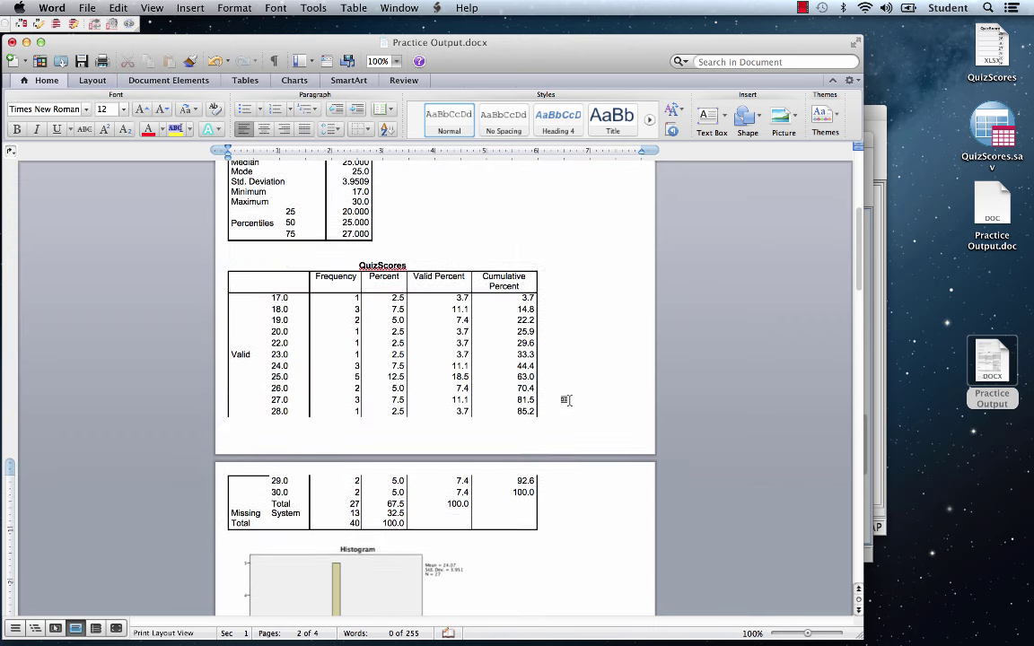
pyautogui.scroll(1, 566, 400)
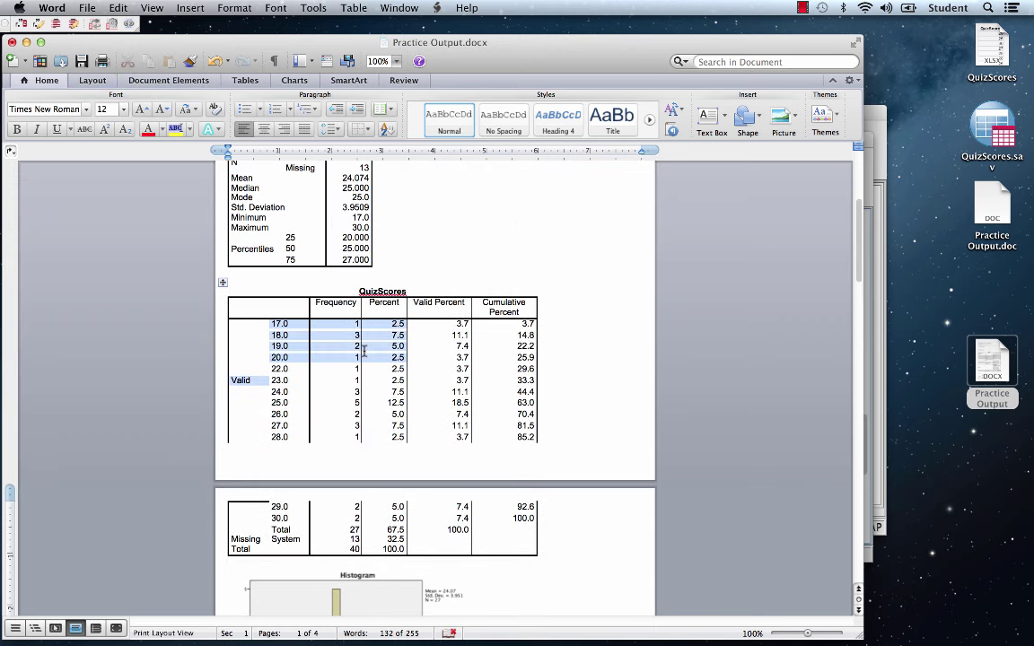
pyautogui.moveTo(364, 351); pyautogui.dragTo(415, 411)
pyautogui.scroll(-3, 416, 411)
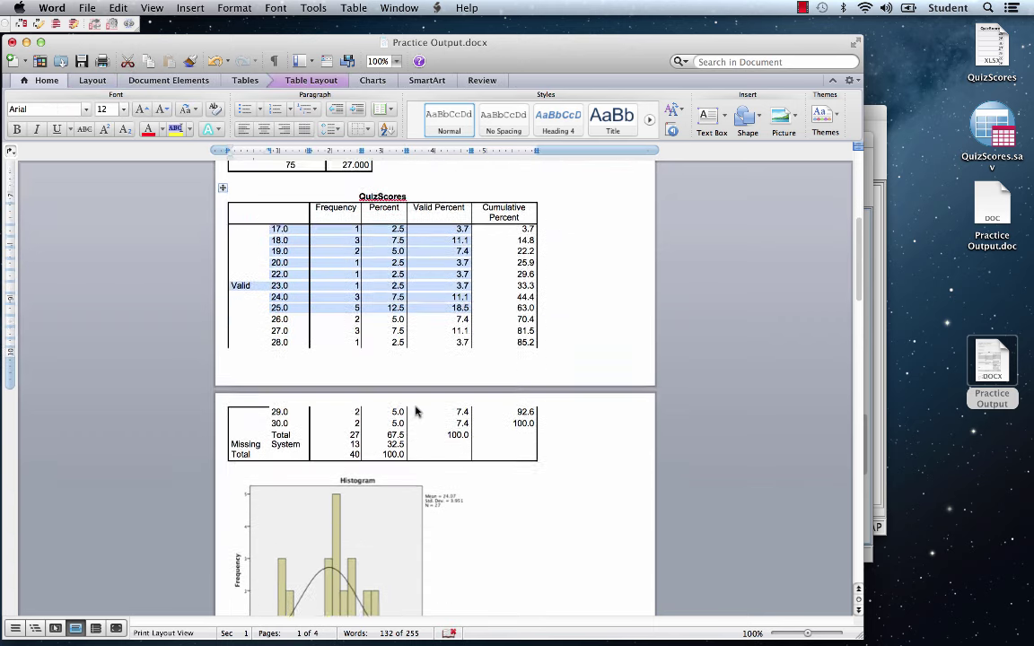
pyautogui.scroll(-20, 416, 411)
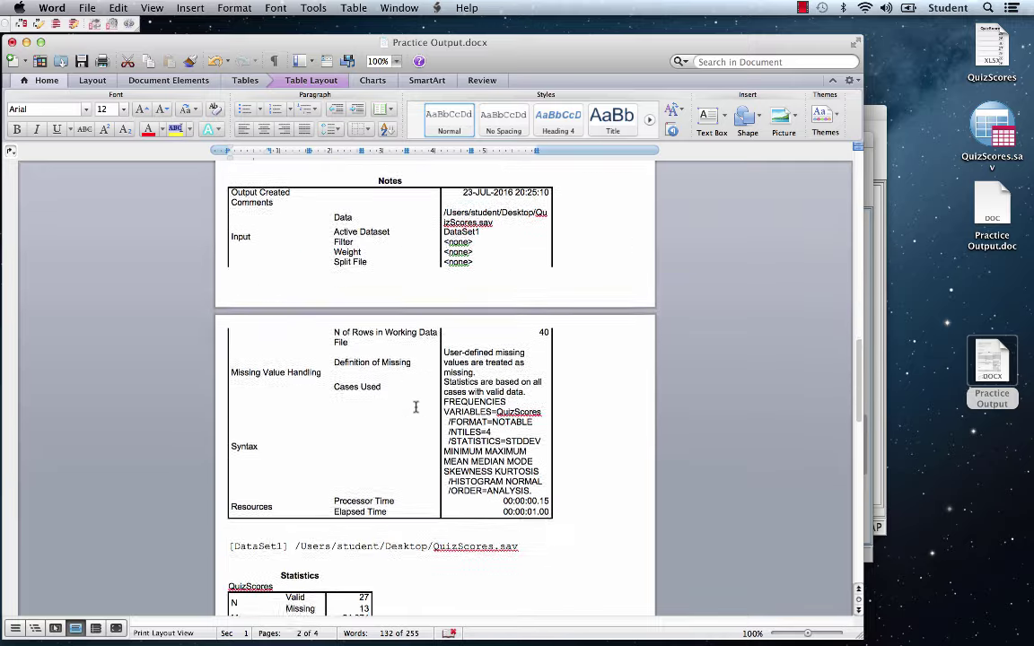